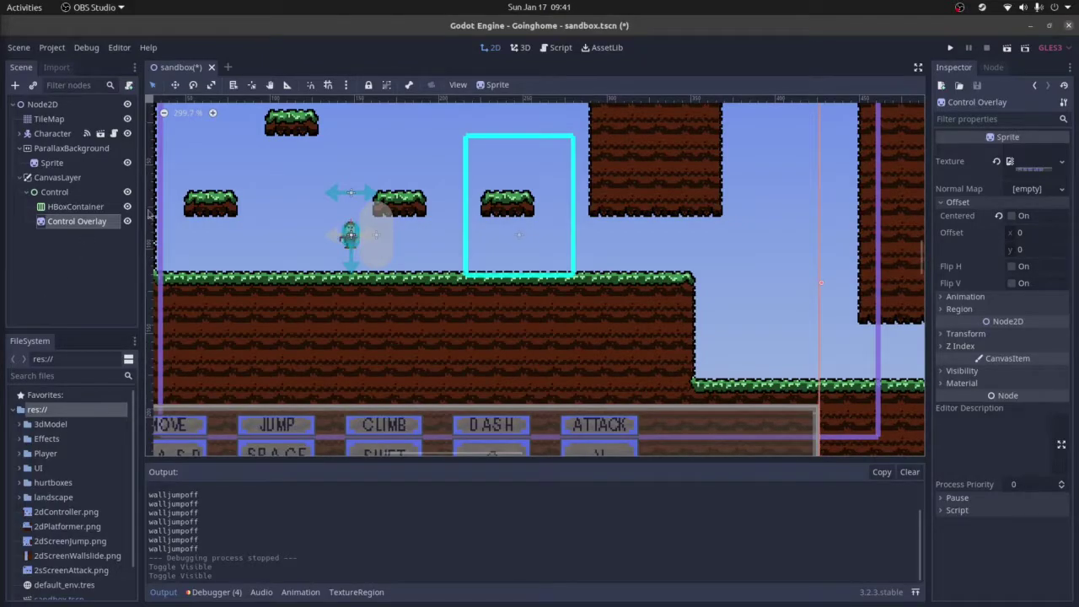
Review the action bindings in the project's Input Map, including the directional, holdWall, dodge and attack actions
scroll(278, 388, "down", 3)
scroll(375, 392, "up", 1)
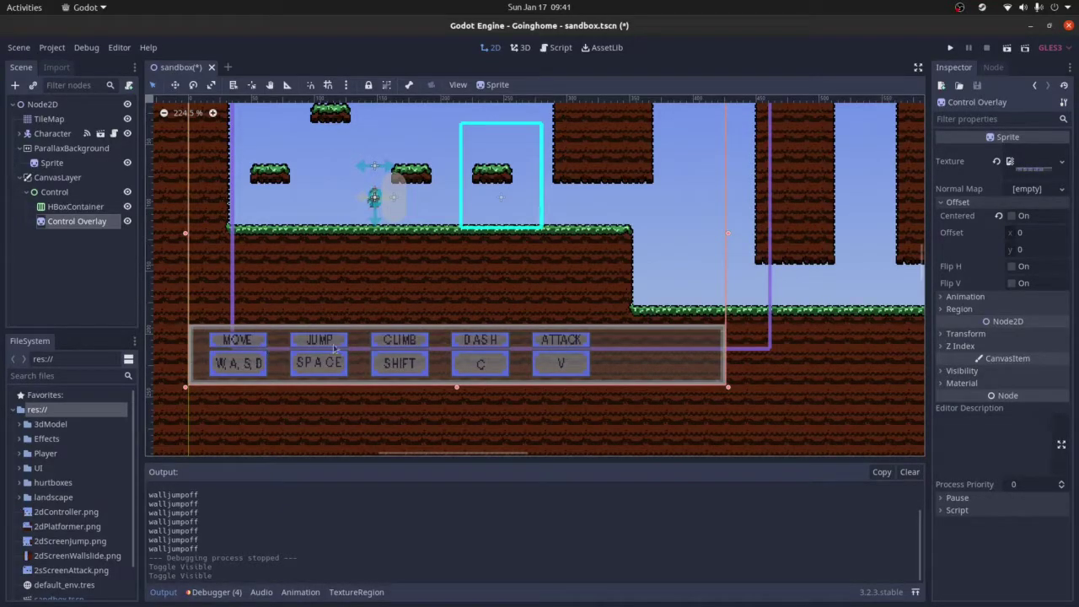
left_click(60, 49)
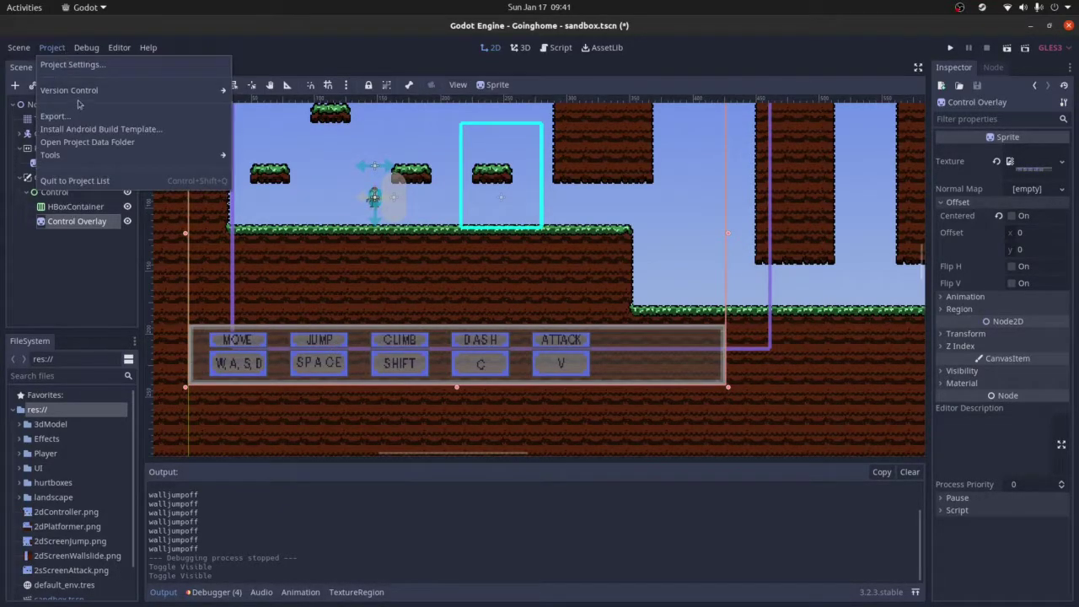
left_click(76, 66)
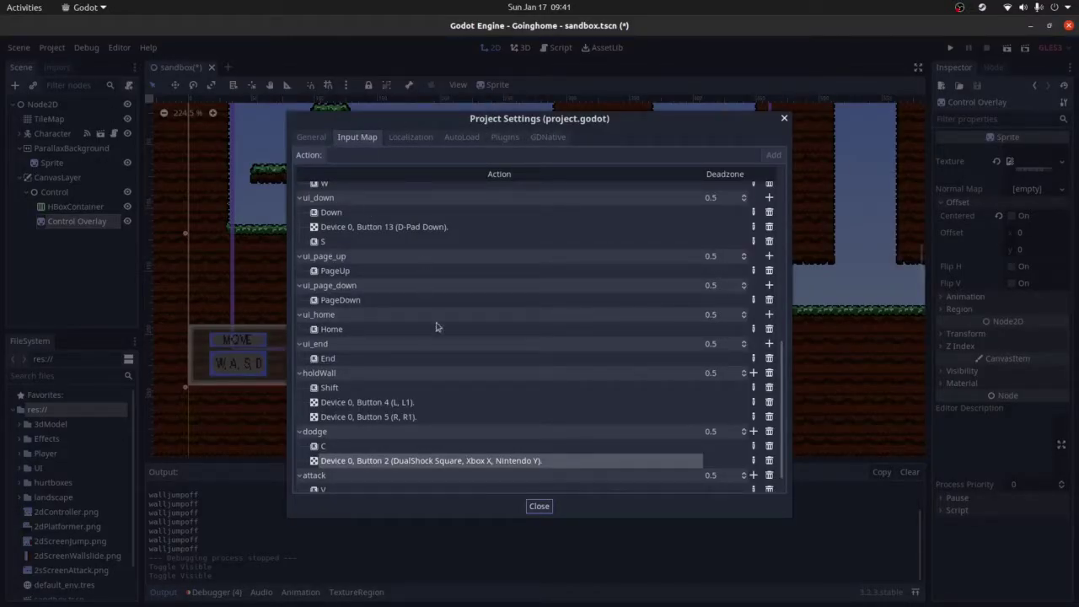
scroll(414, 318, "down", 1)
scroll(585, 362, "up", 10)
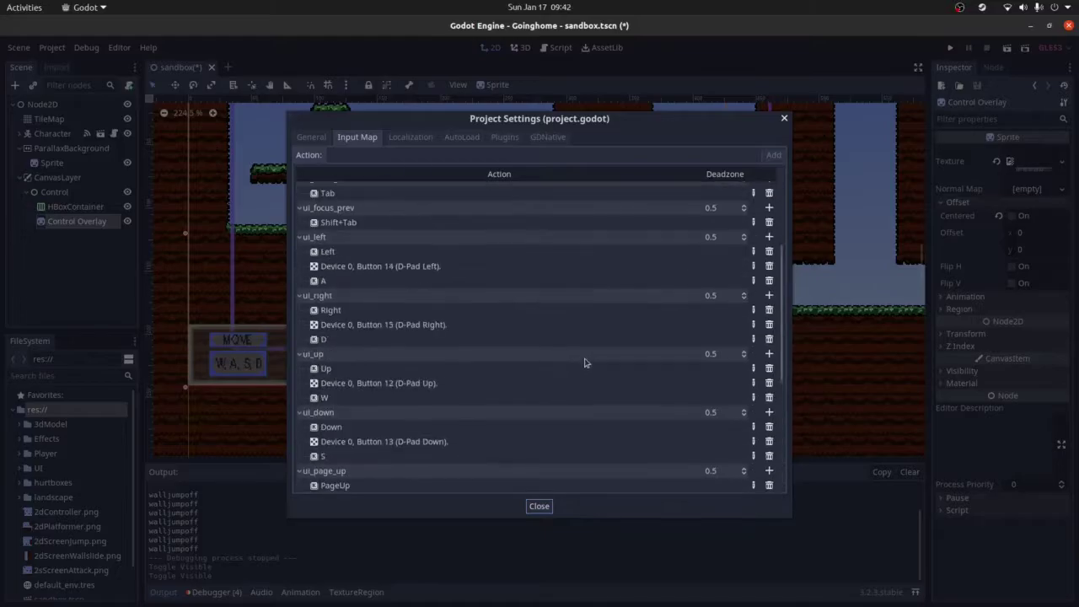
left_click(538, 505)
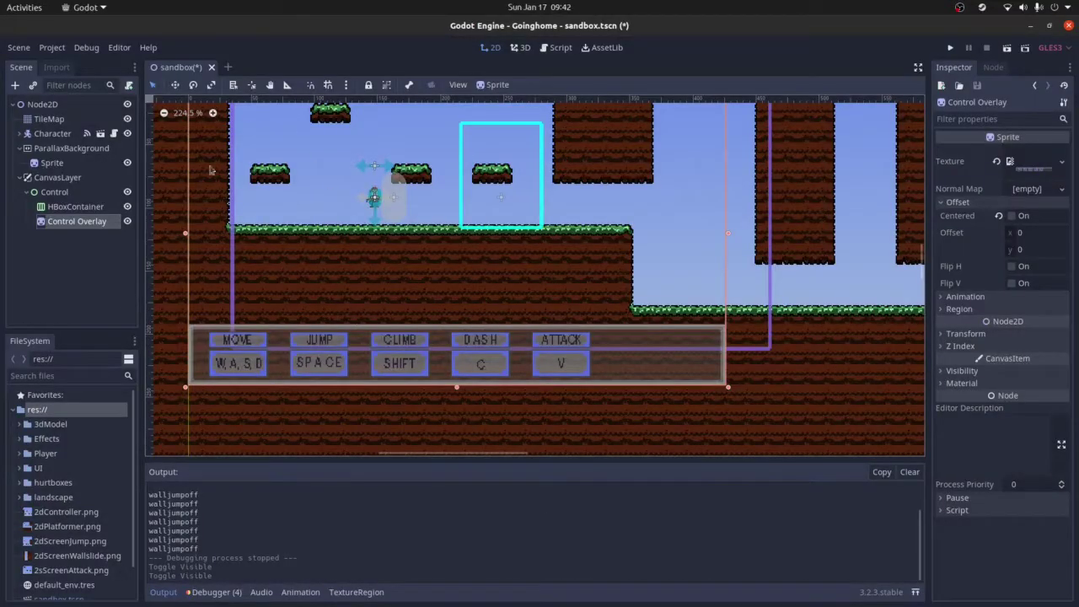
Run the project and test the character's running in both directions along the grassy ground
scroll(289, 242, "up", 4)
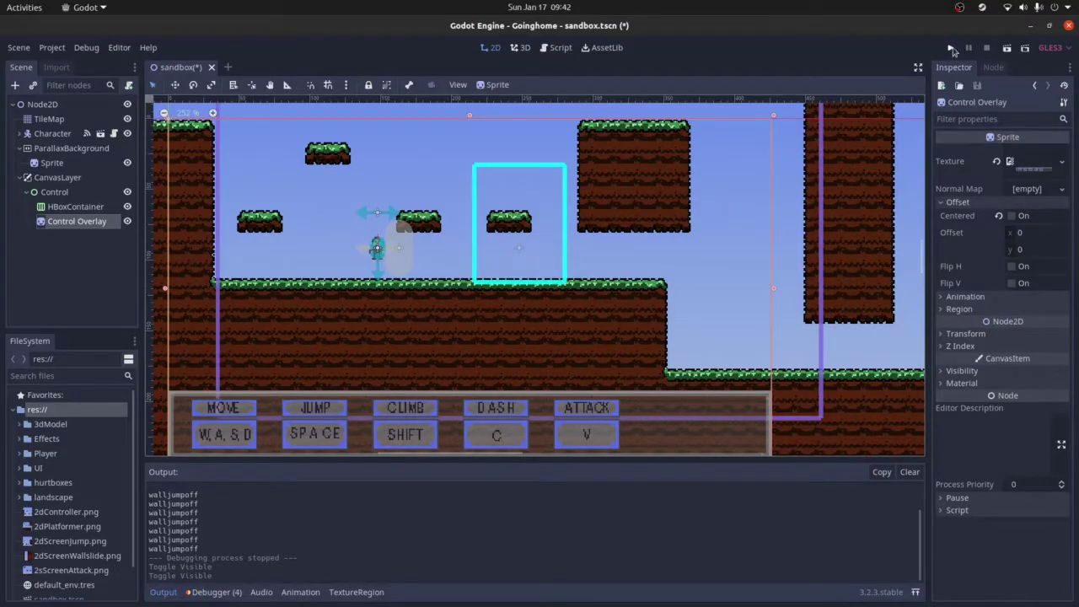
left_click(951, 48)
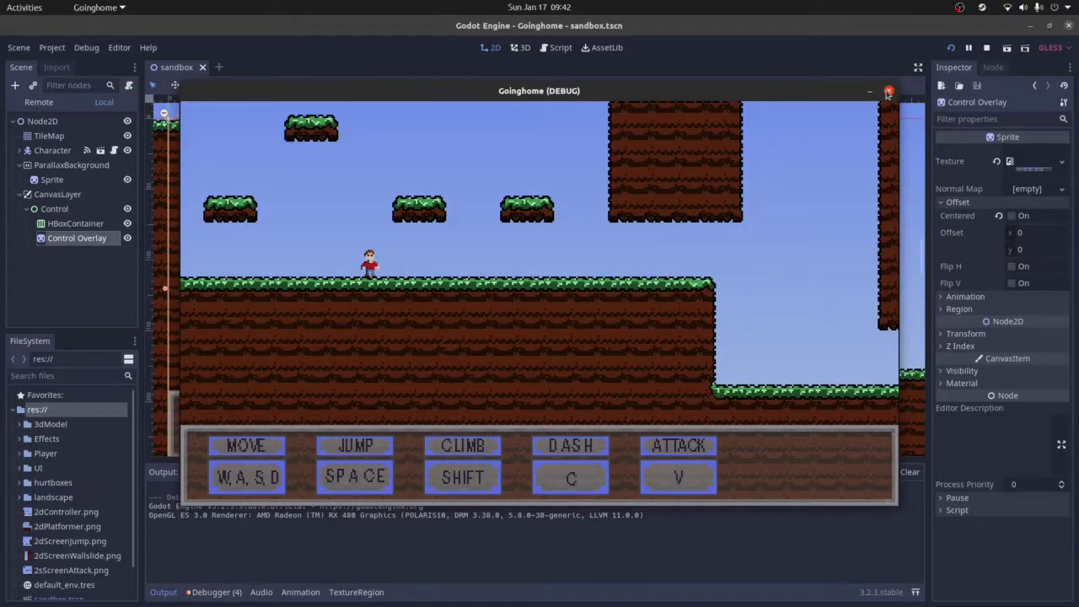
key("space")
key("a")
key("d")
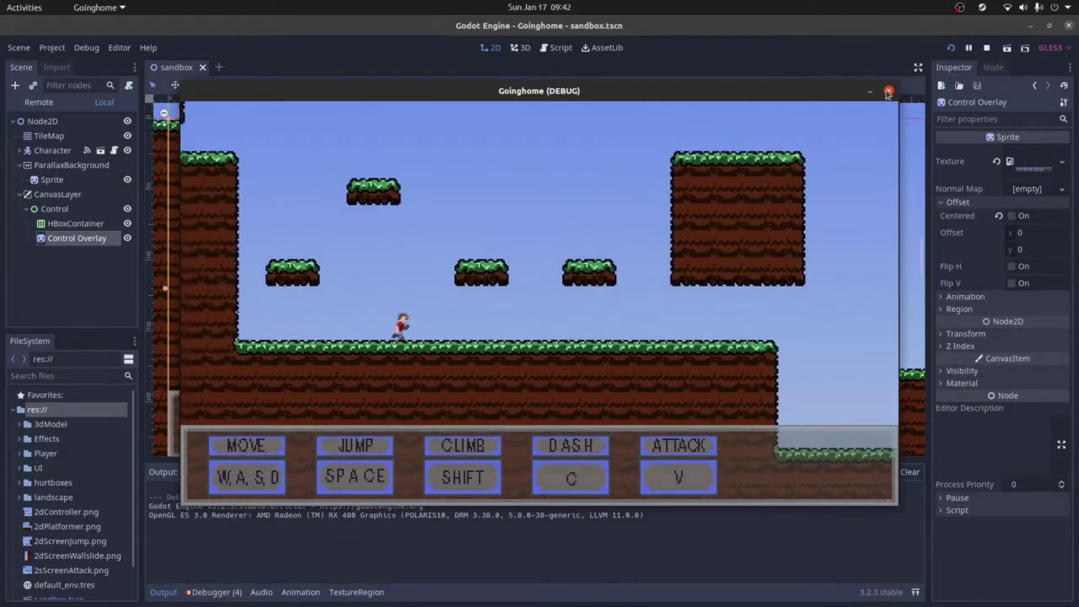
key("d")
key("a")
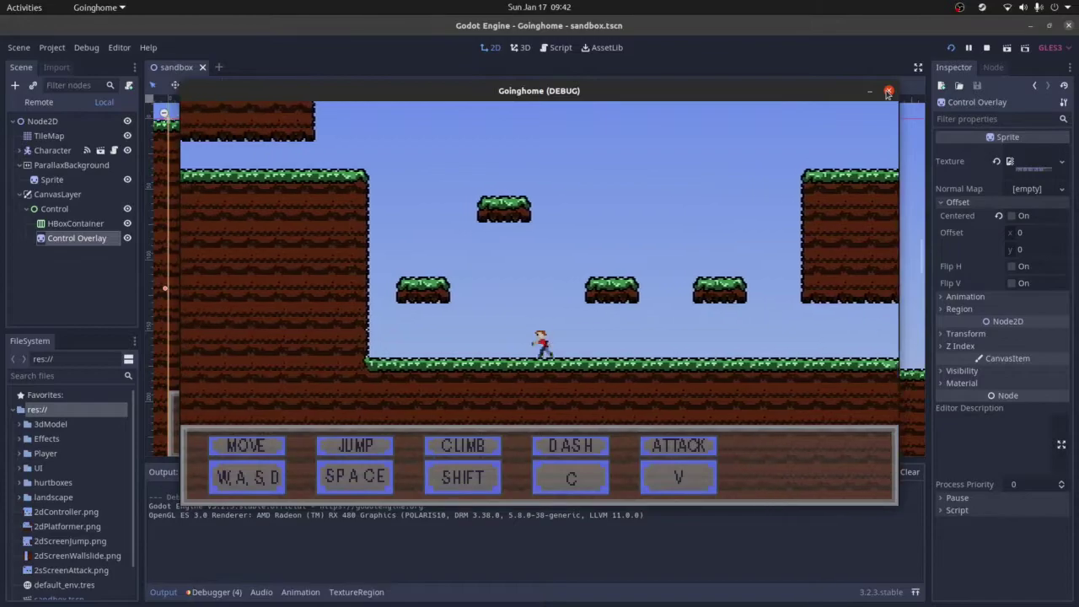
Test jumping between the floating platforms and wall jumping off the side of the raised dirt block
key("space")
key("d")
key("space")
key("space")
key("a")
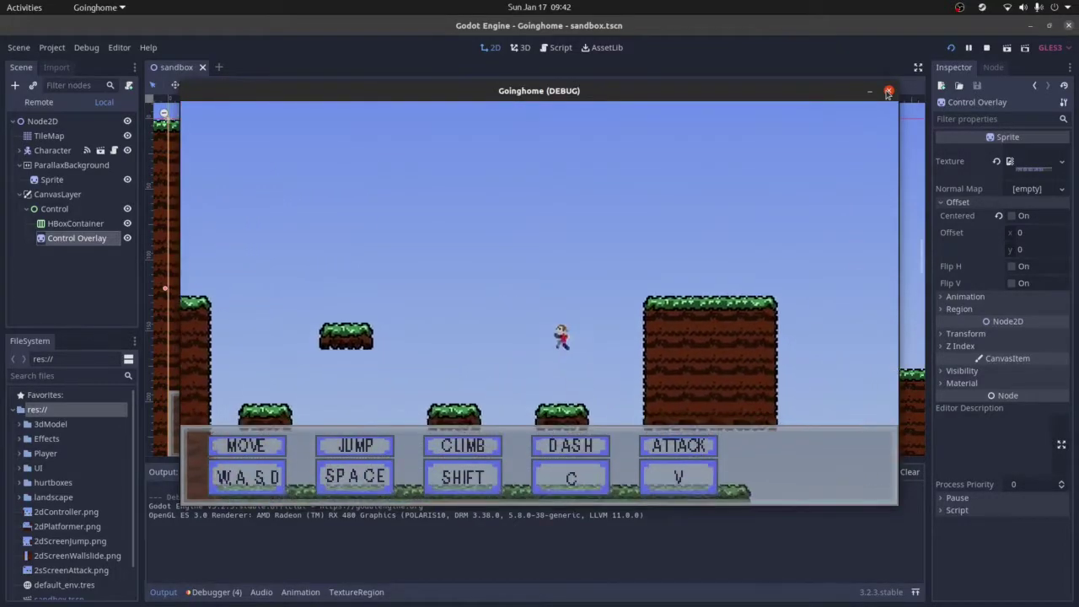
key("space")
key("a")
key("d")
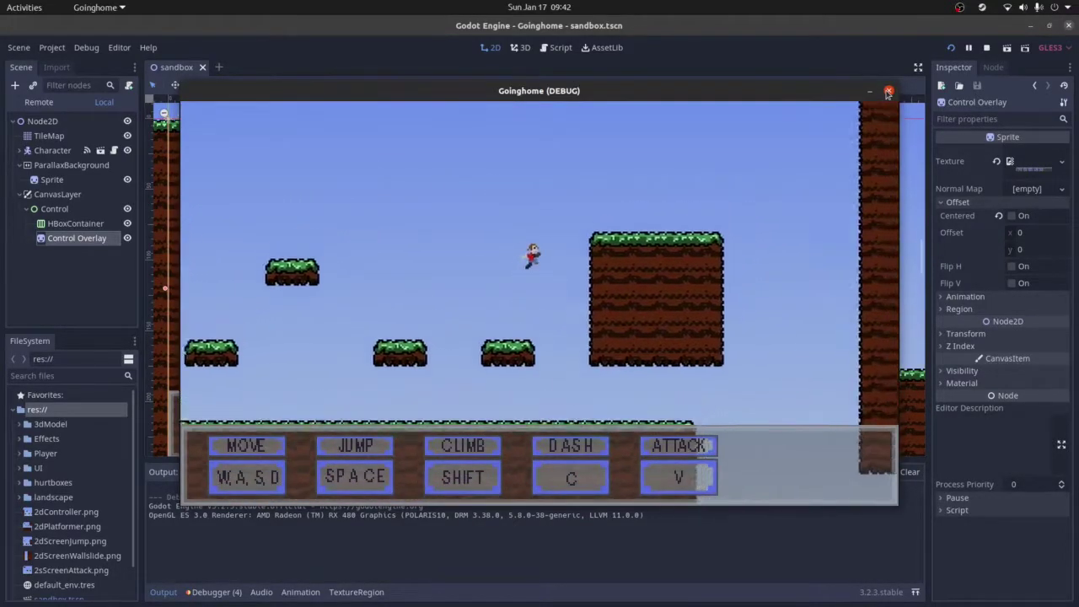
key("d")
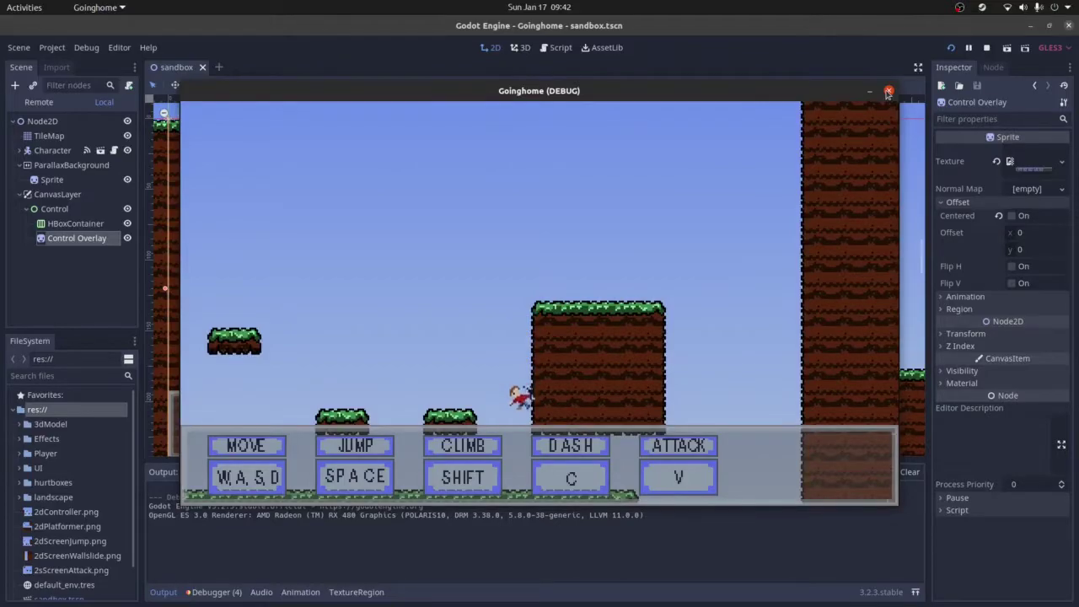
key("space")
key("a")
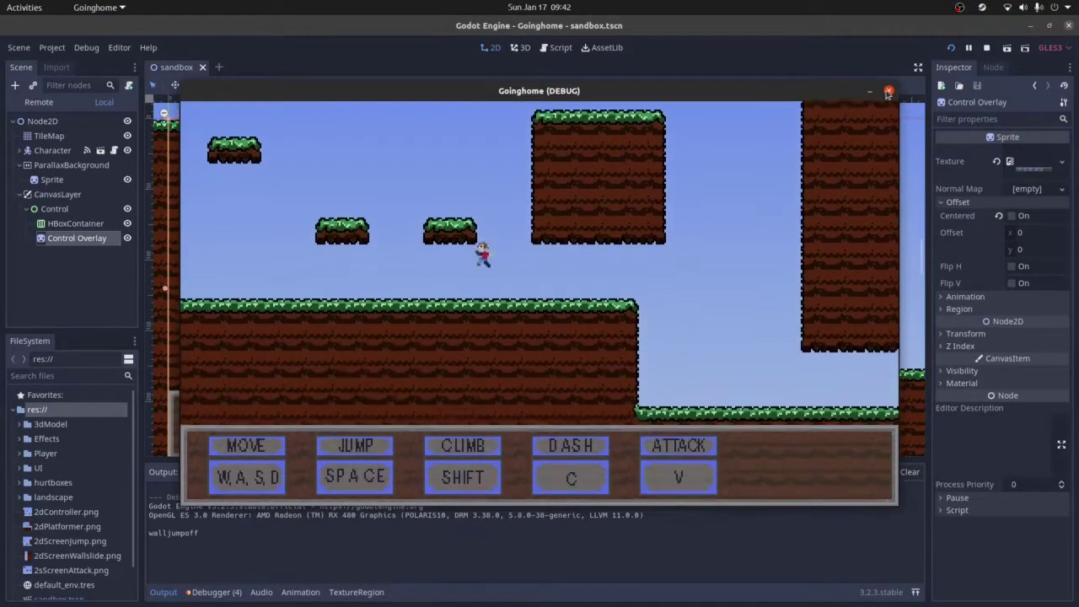
Jump onto the side of the raised dirt block, hold the wall and test climbing up it
key("d")
key("a")
key("space")
key("d")
key("shift")
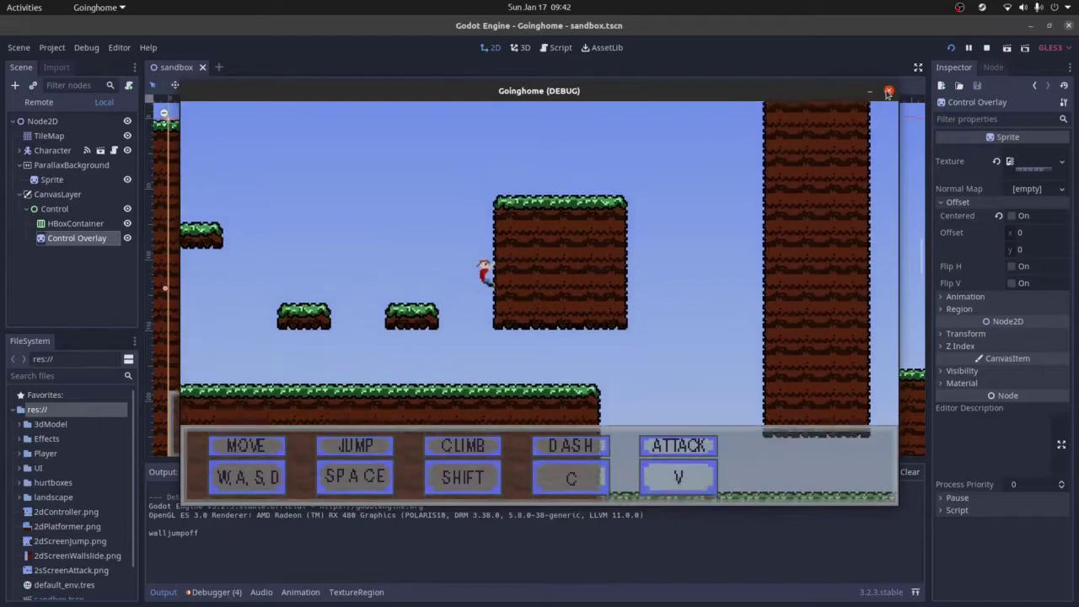
key("w")
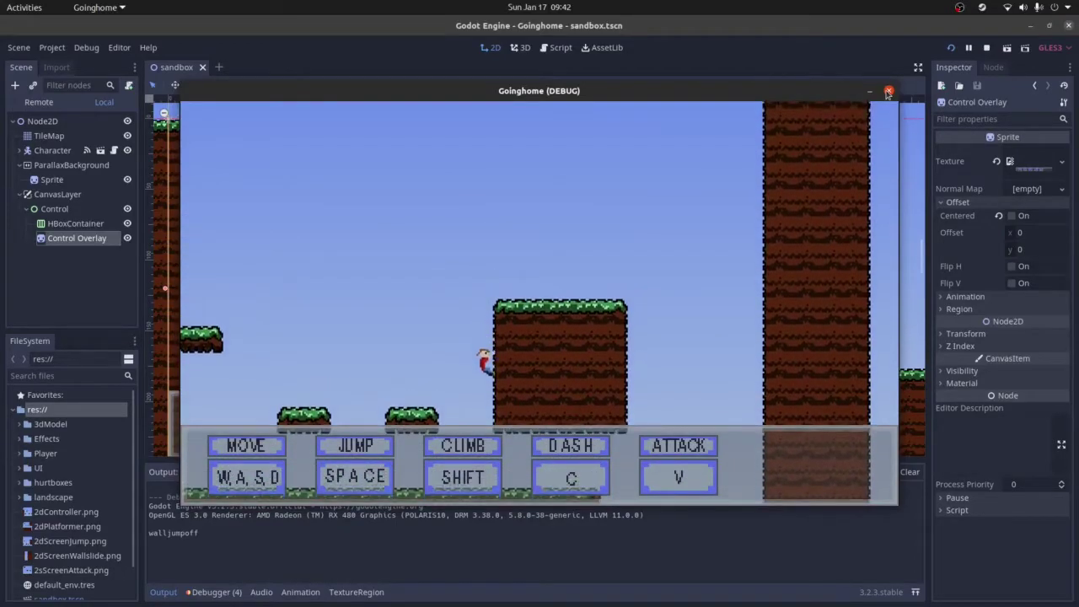
key("shift+w")
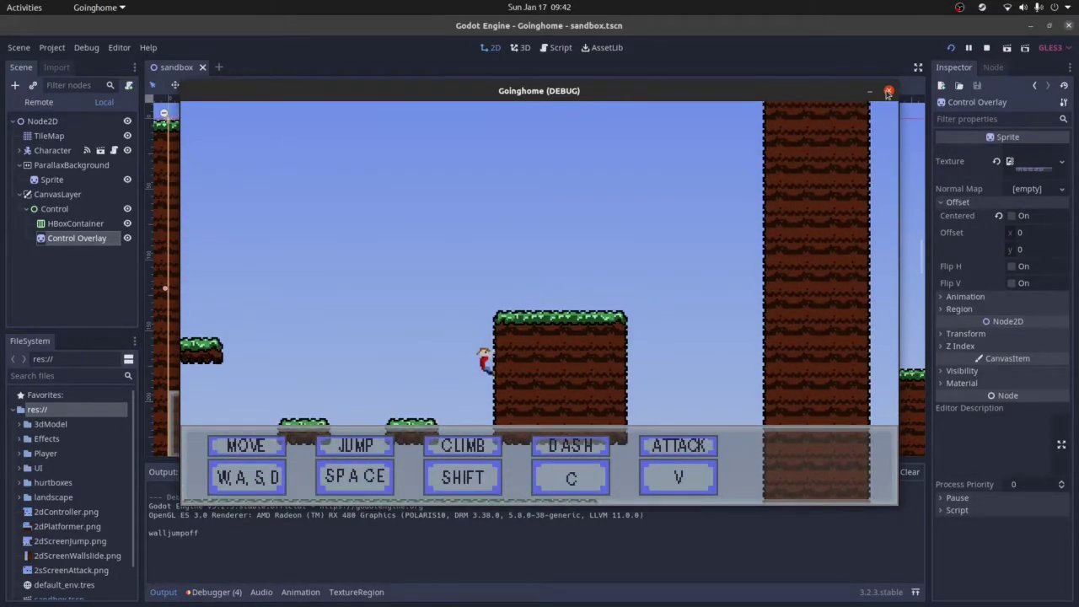
Drop off the wall, jump back toward the raised block and test another wall jump
key("space")
key("a")
key("d")
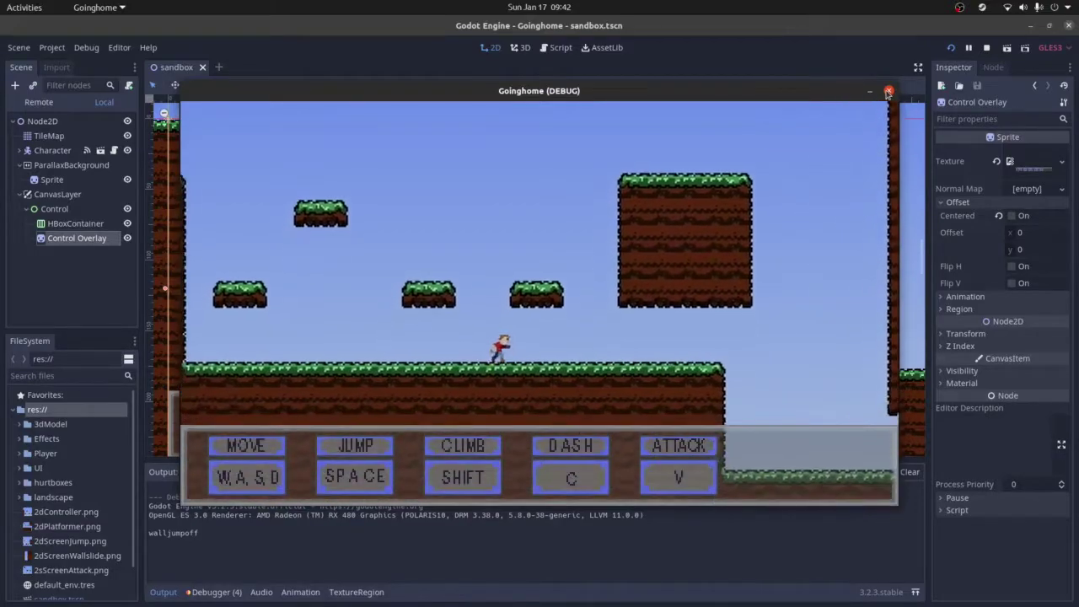
key("space")
key("a")
key("space")
key("d")
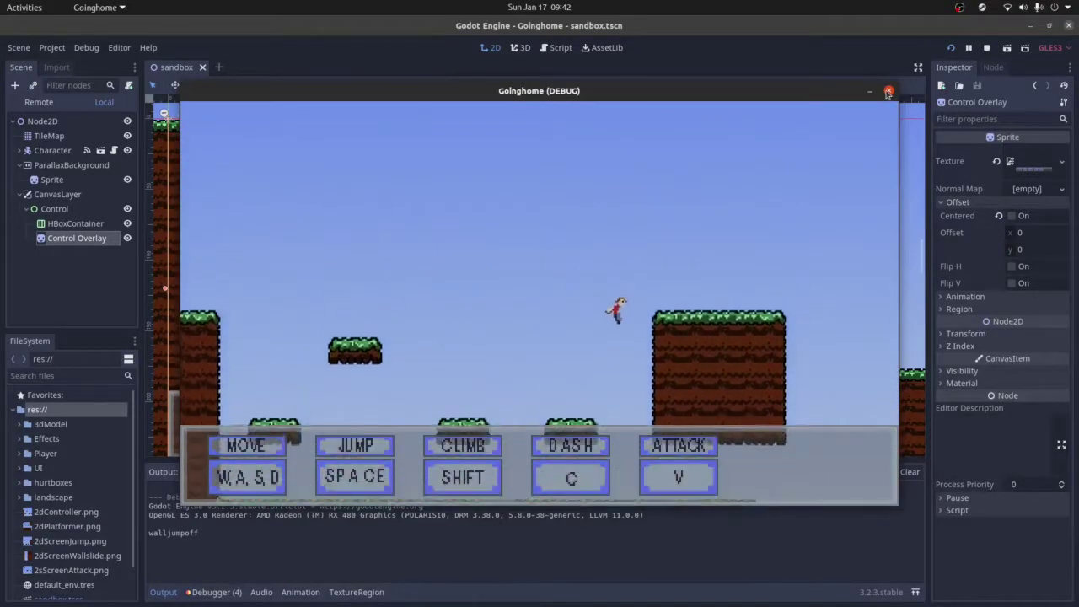
key("space")
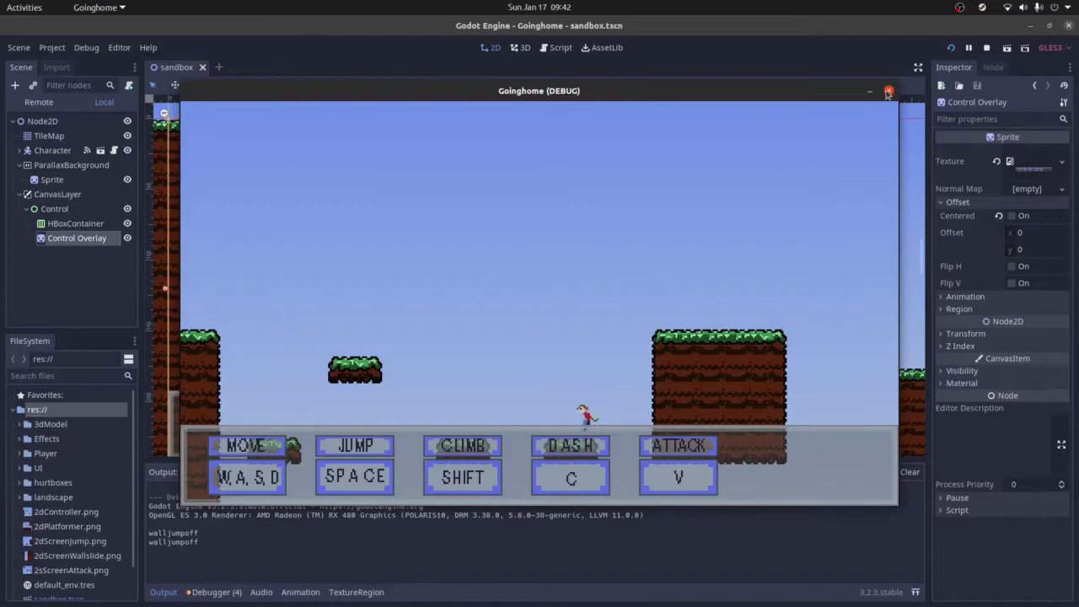
Test the character's dash and repeated attacks on the ground beside the raised block
key("d")
key("c")
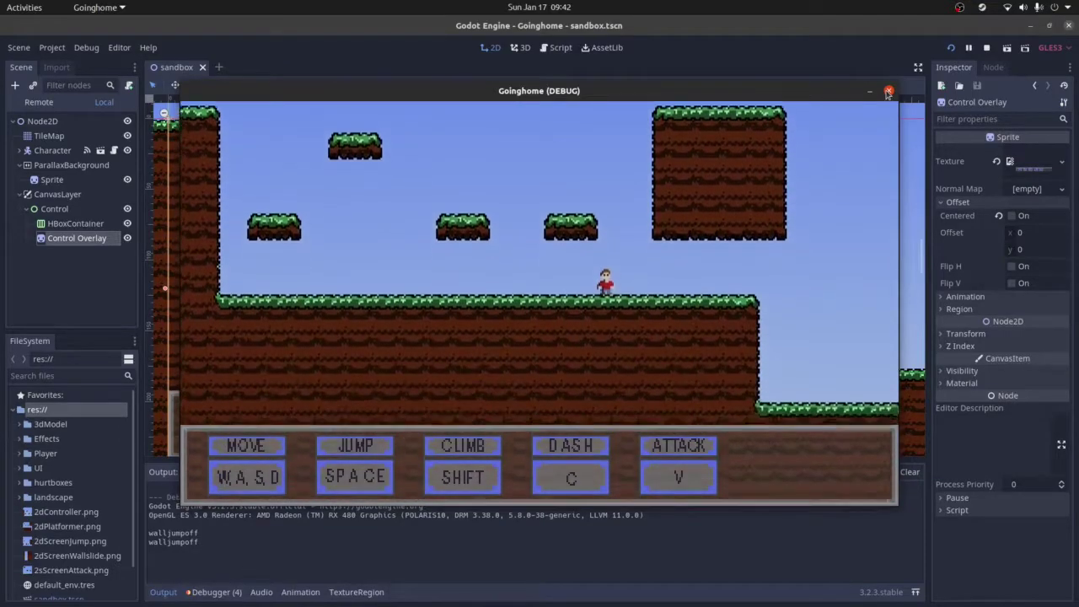
key("v")
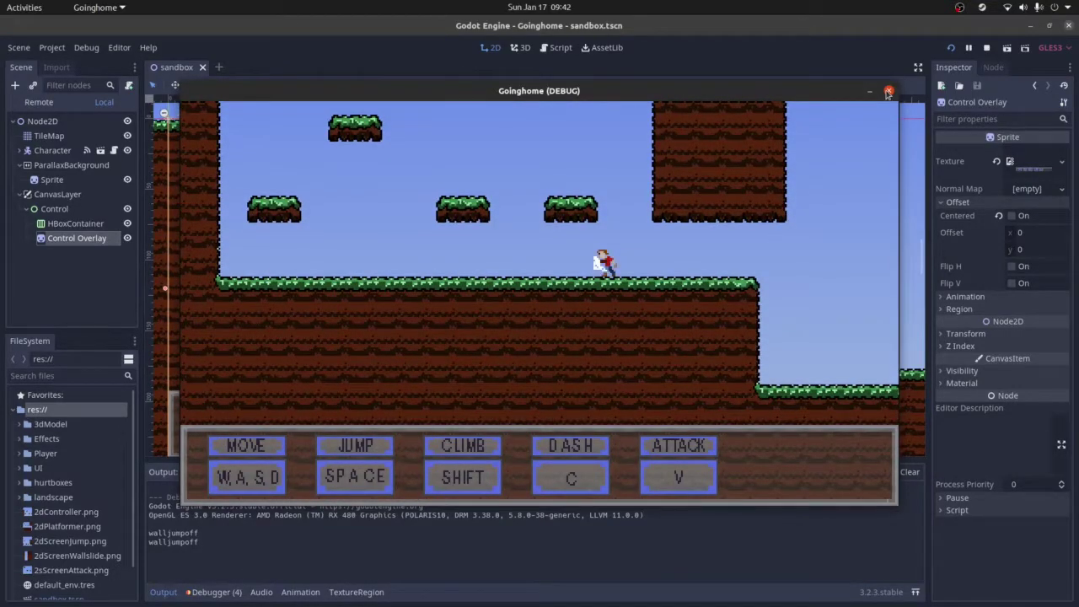
key("d")
key("v")
key("v")
key("v")
key("v")
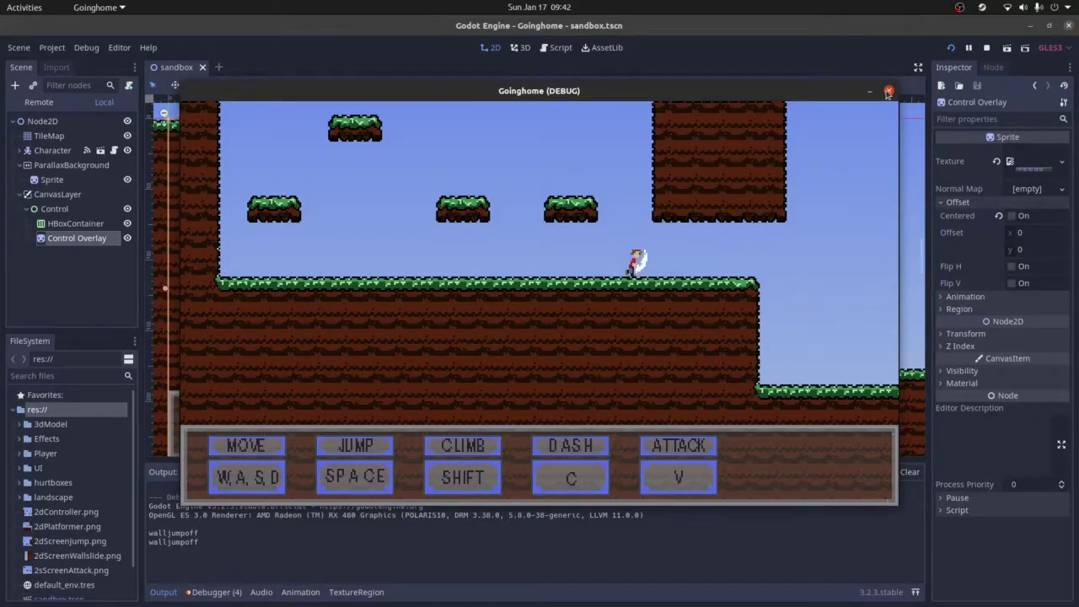
key("a")
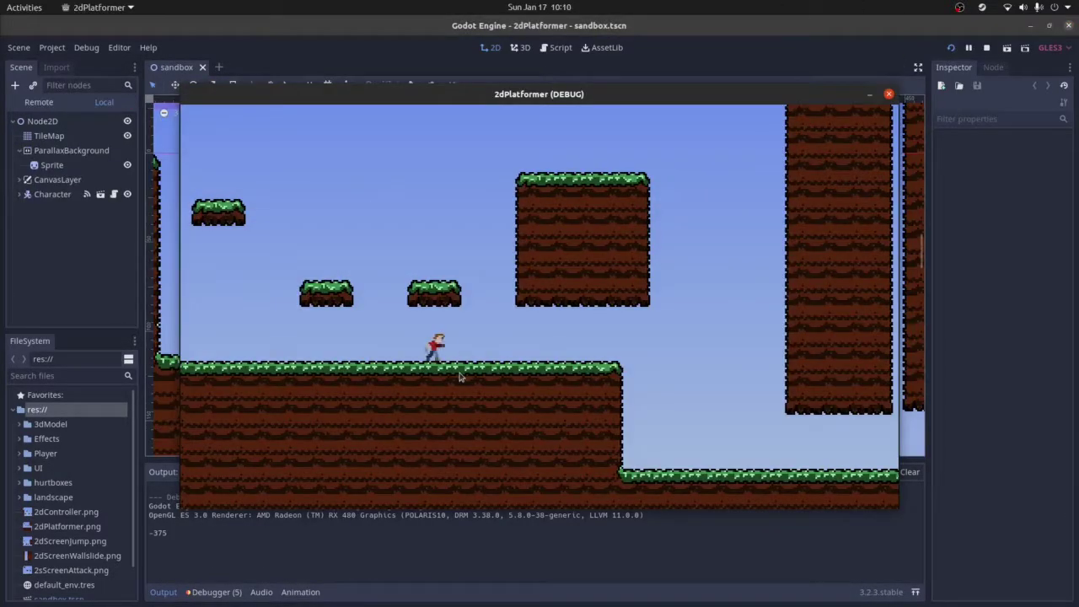
Test jumping onto the floating platform, dropping to the lower ground past the ledge and returning to the upper ground
key("space")
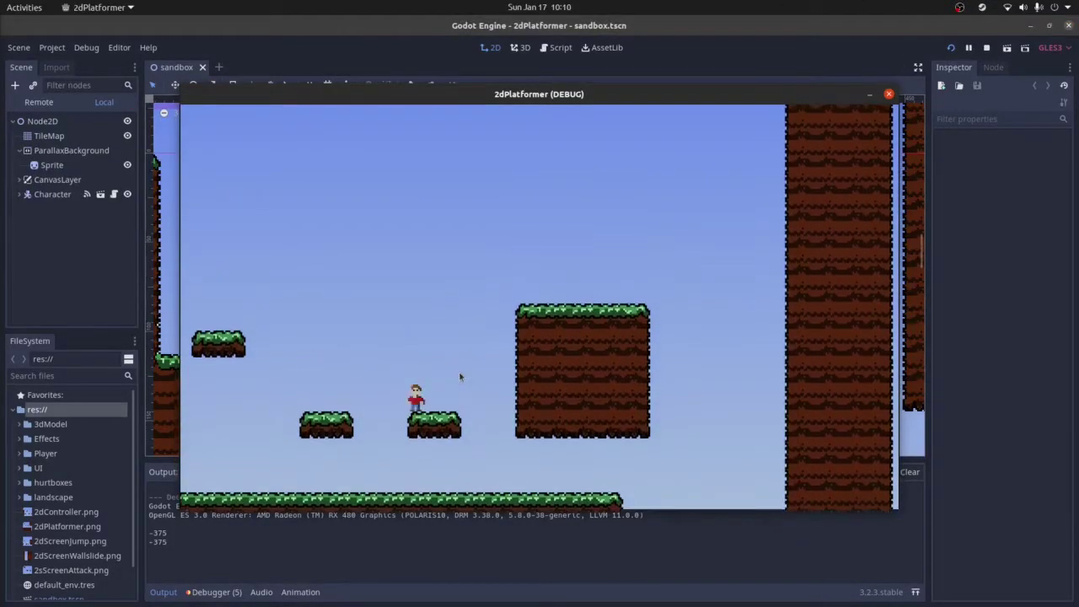
key("d")
key("space")
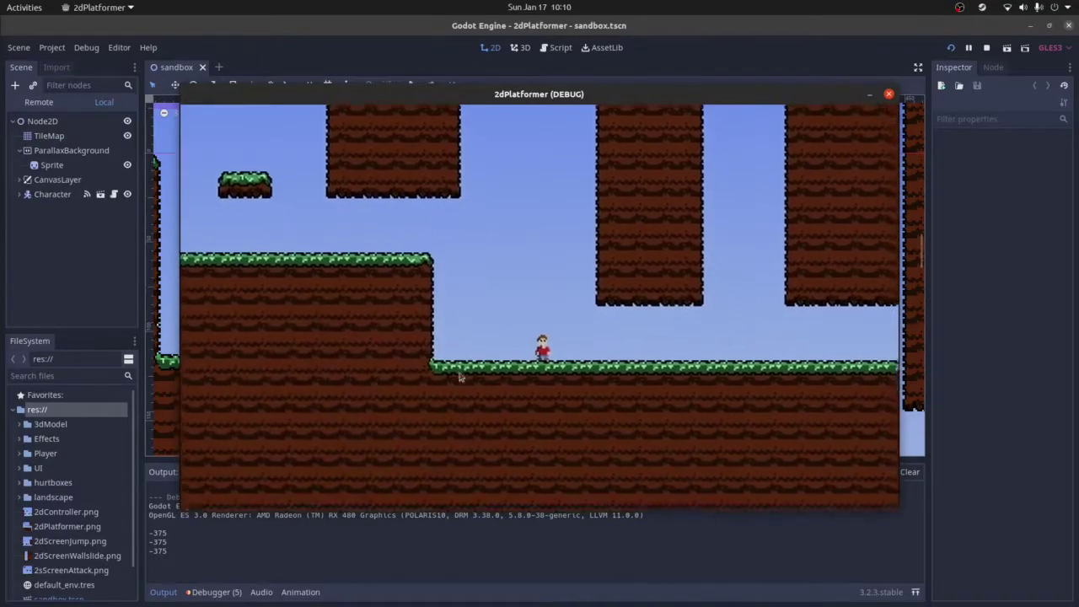
key("d")
key("space")
key("space")
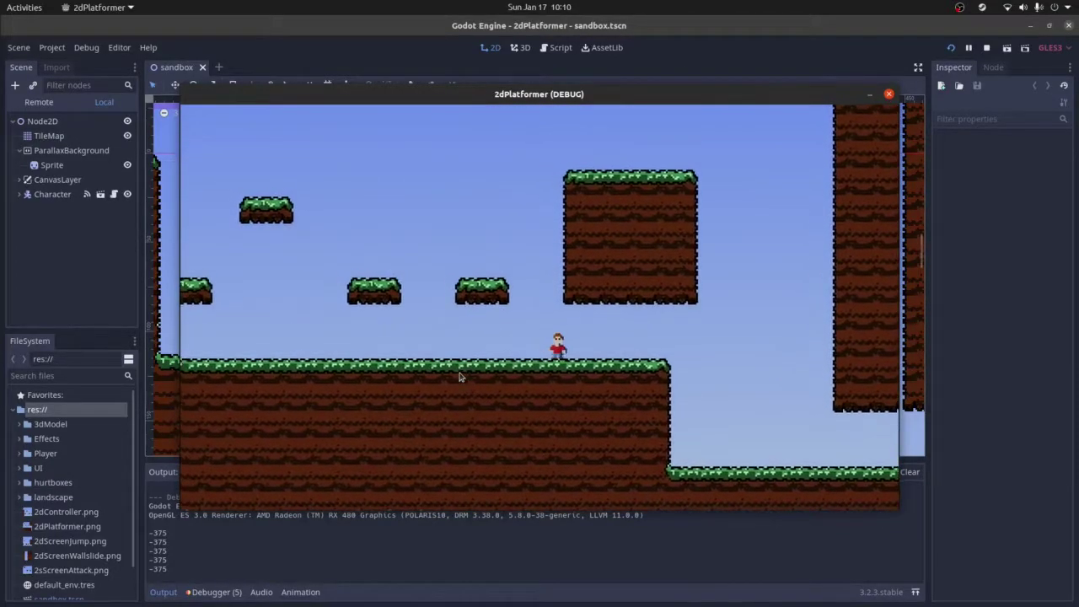
Test consecutive jumps and wall jumps while heading back from the raised dirt block across the floating platforms
key("a")
key("space")
key("space")
key("space")
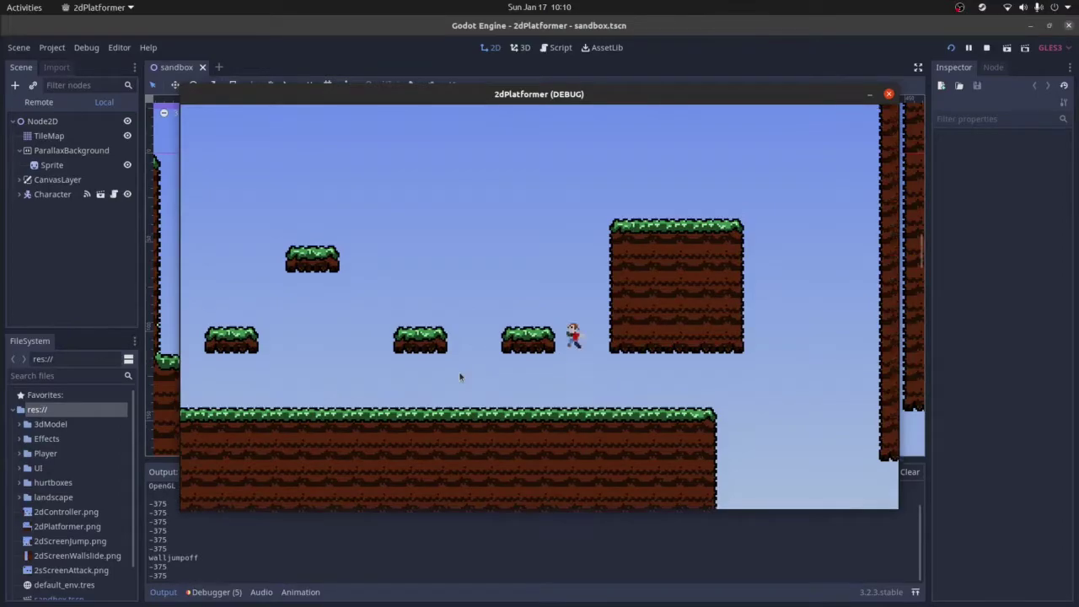
key("space")
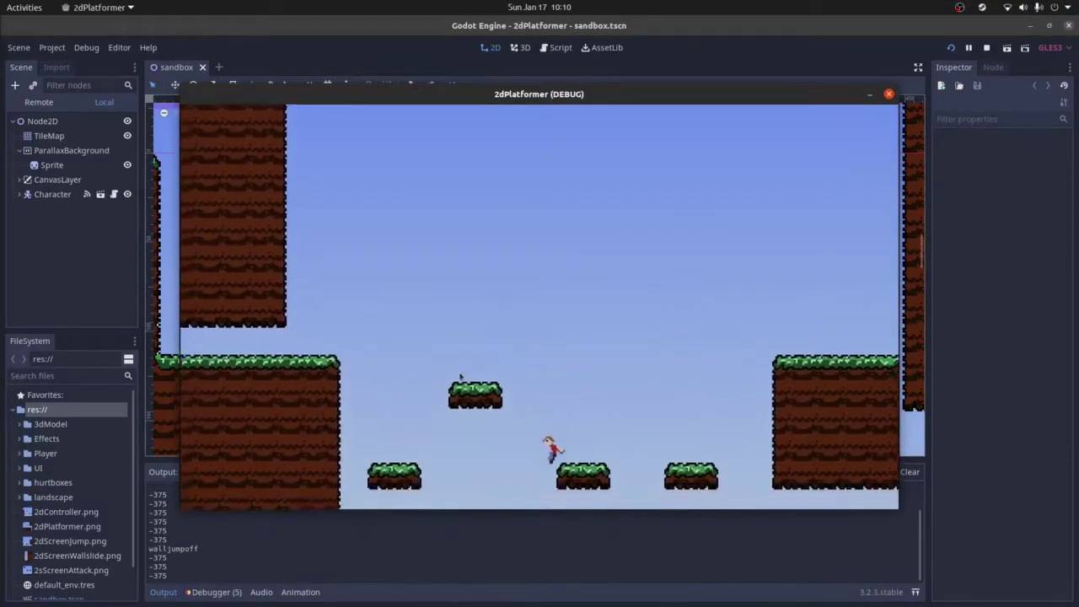
key("space")
key("space")
key("d")
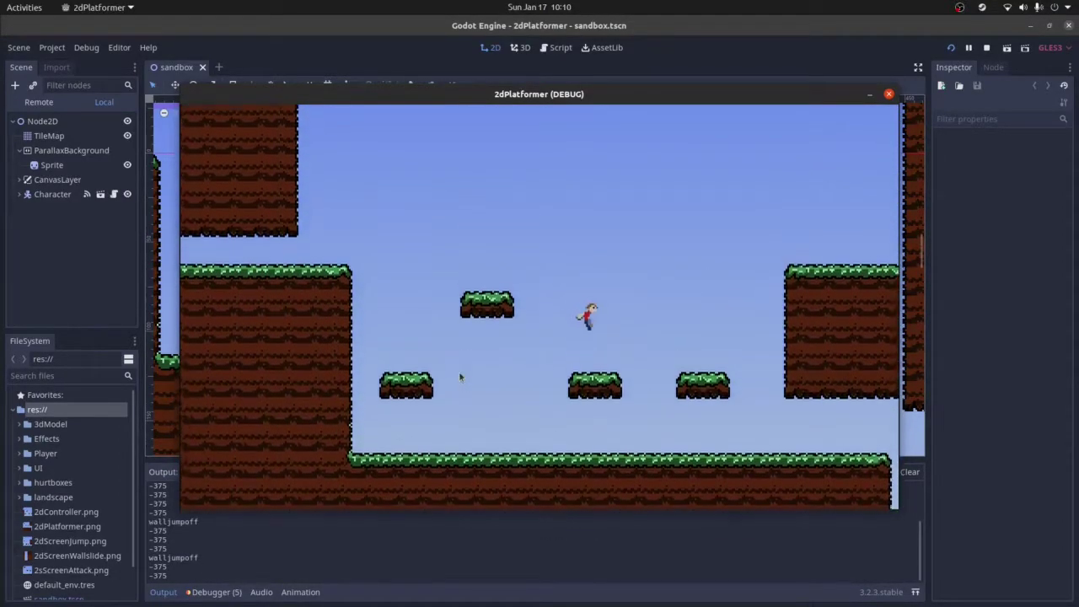
Test repeated mid-air and platform jumps above the floating platforms and over to the raised dirt block
key("space")
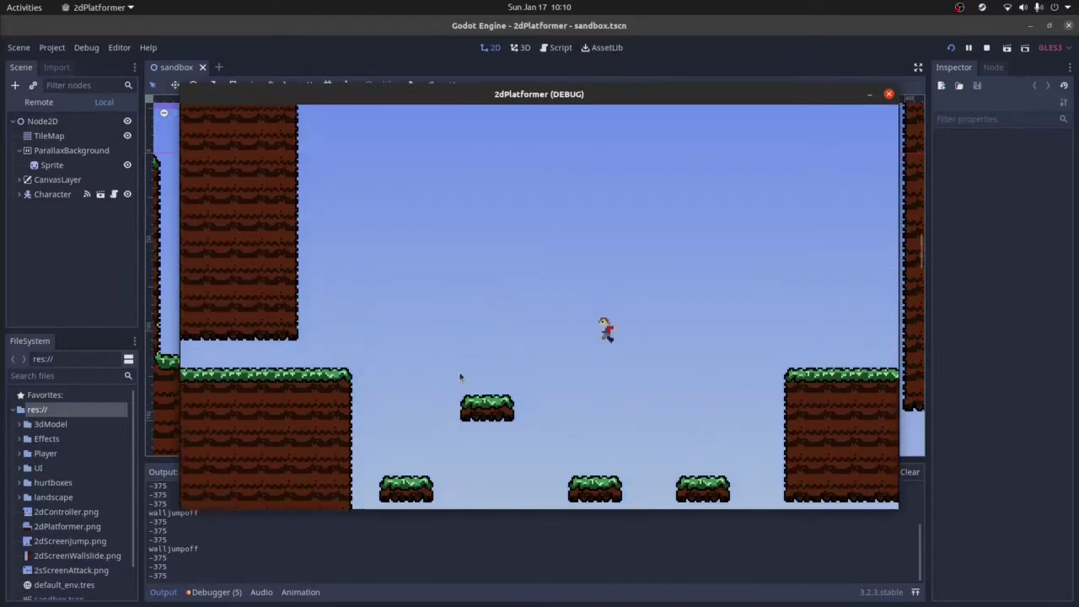
key("space")
key("space")
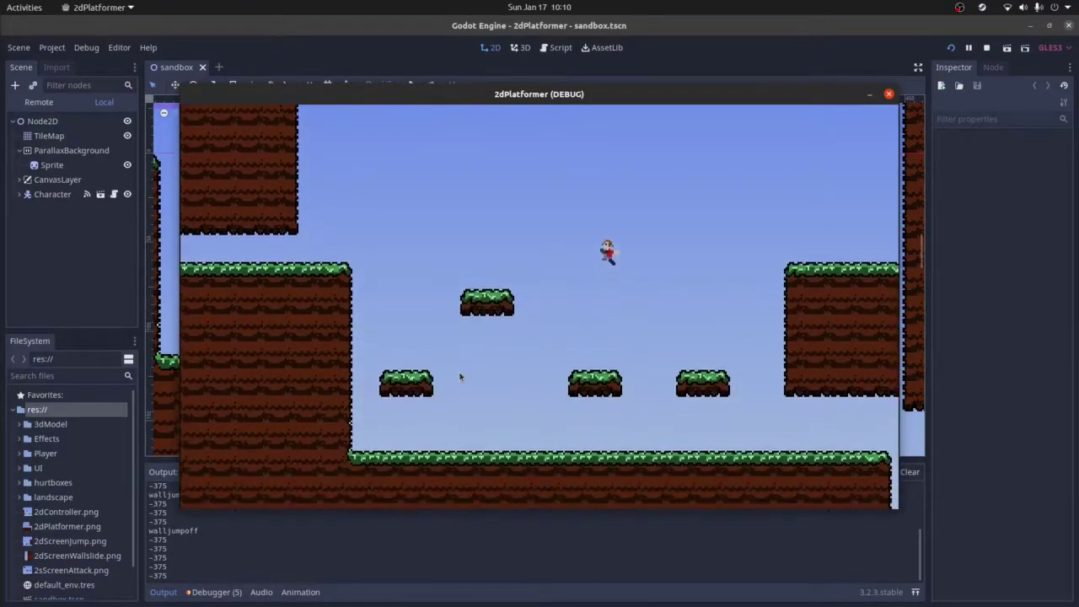
key("space")
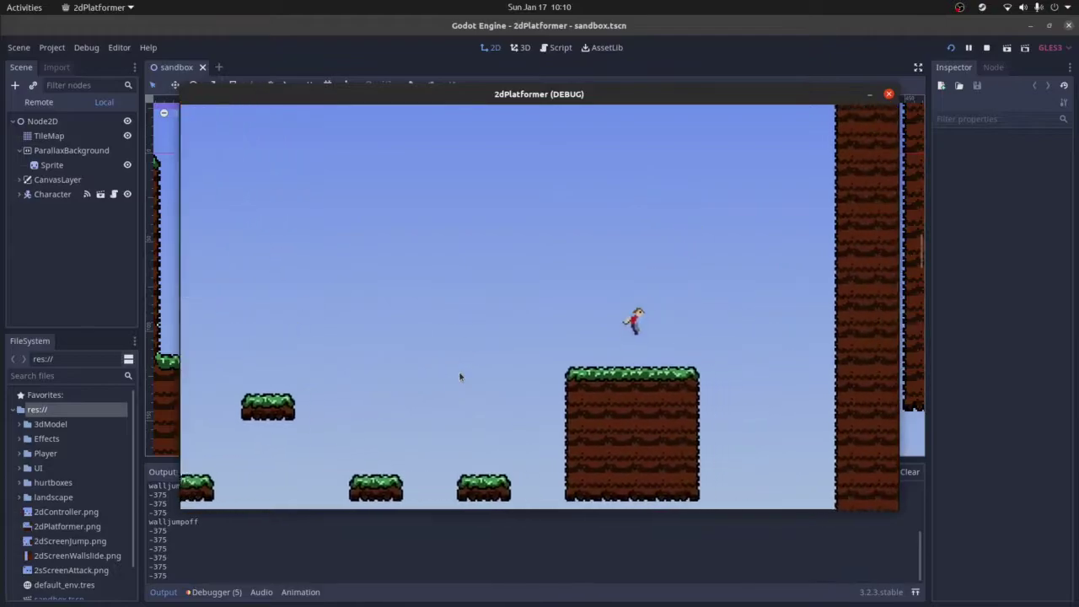
key("space")
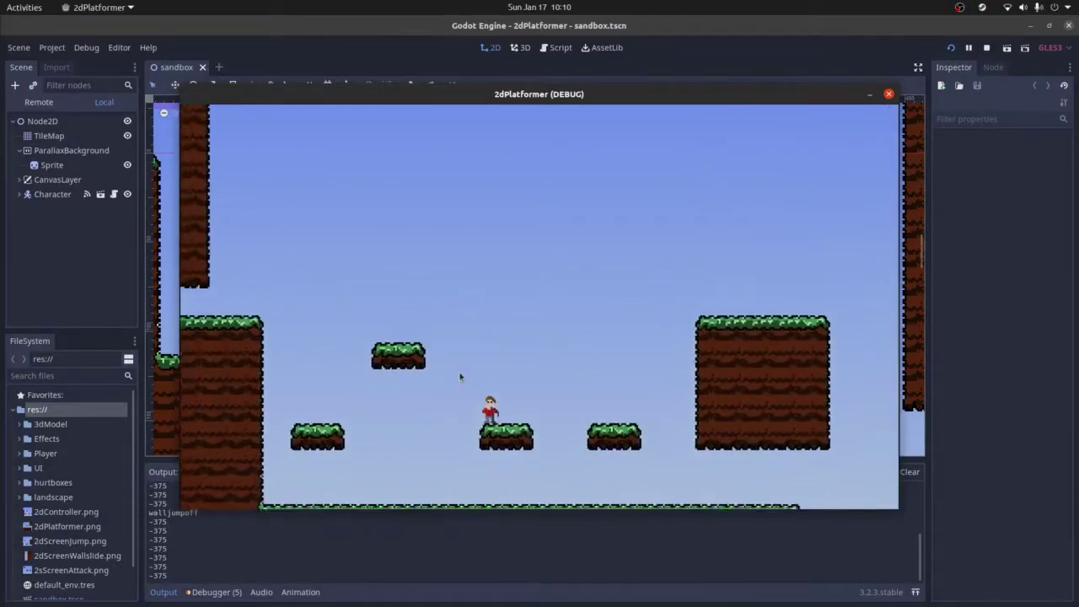
key("space")
key("Left")
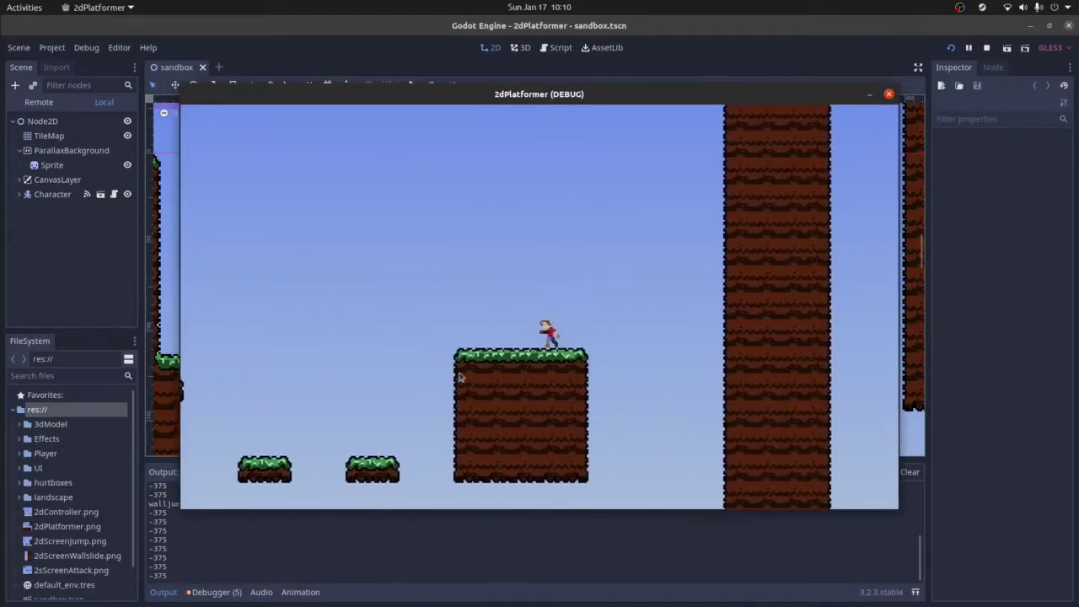
Jump back across the floating platforms and run to the lower ground beneath the tall dirt pillar
key("space")
key("space")
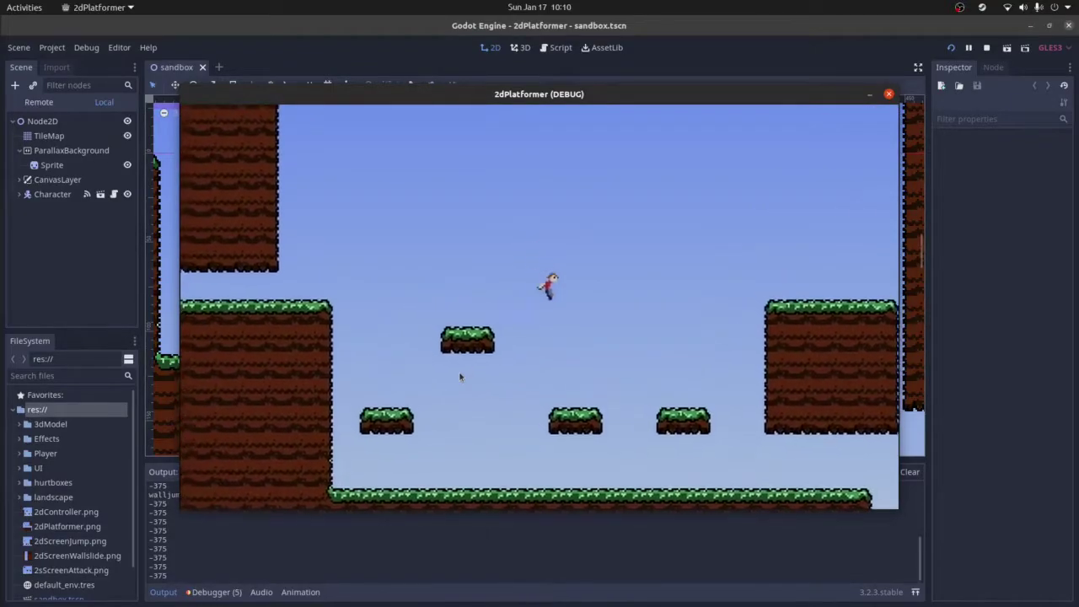
key("space")
key("Right")
key("space")
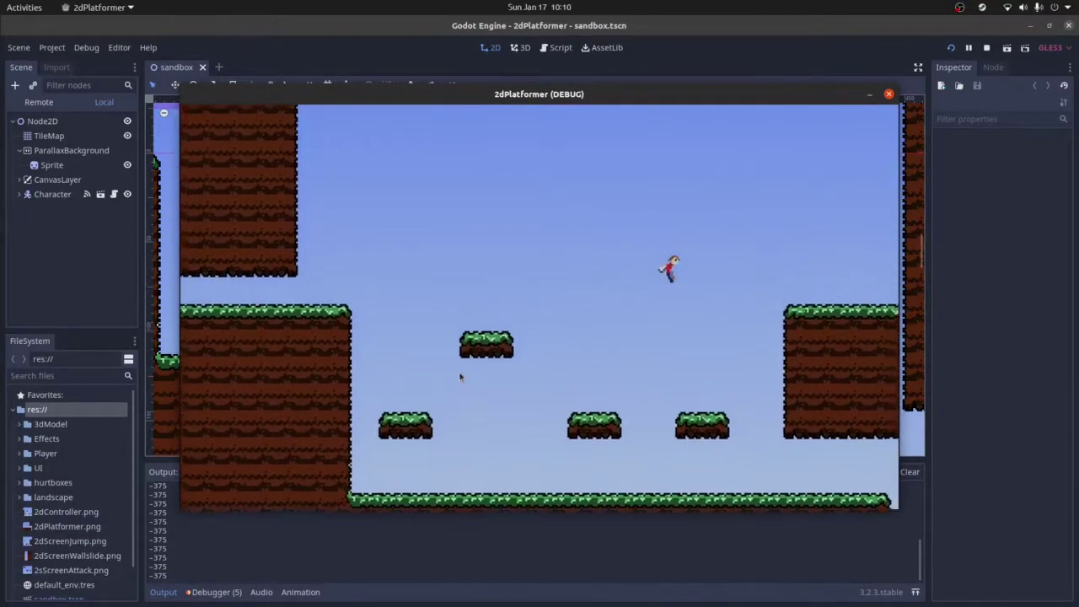
key("Right")
key("space")
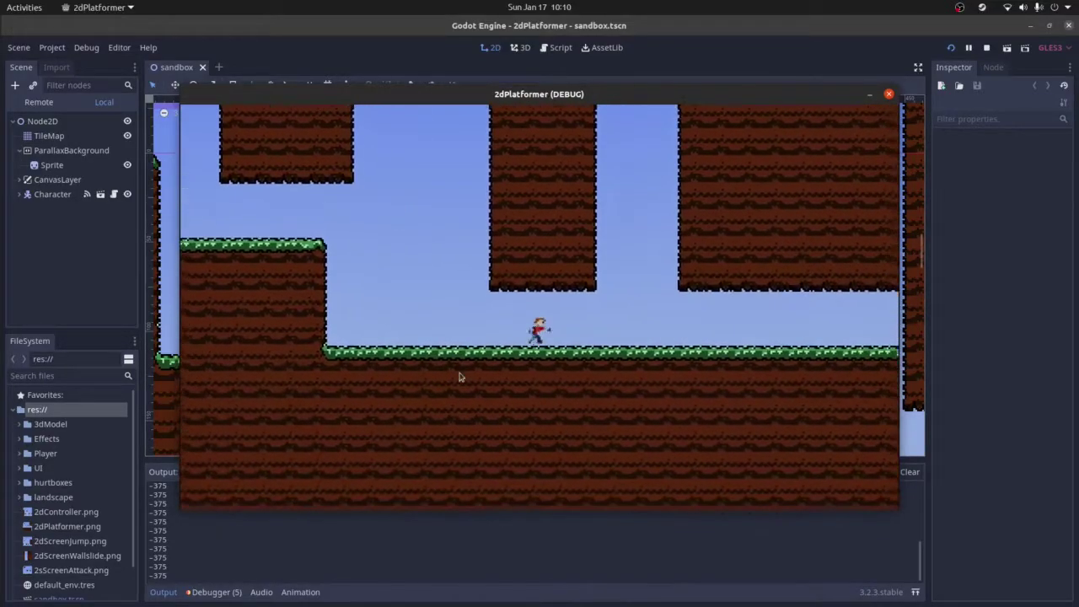
Wall jump up the narrow shaft between the tall pillar and the large dirt wall to reach the top
key("space")
key("space")
key("space")
key("space")
key("space")
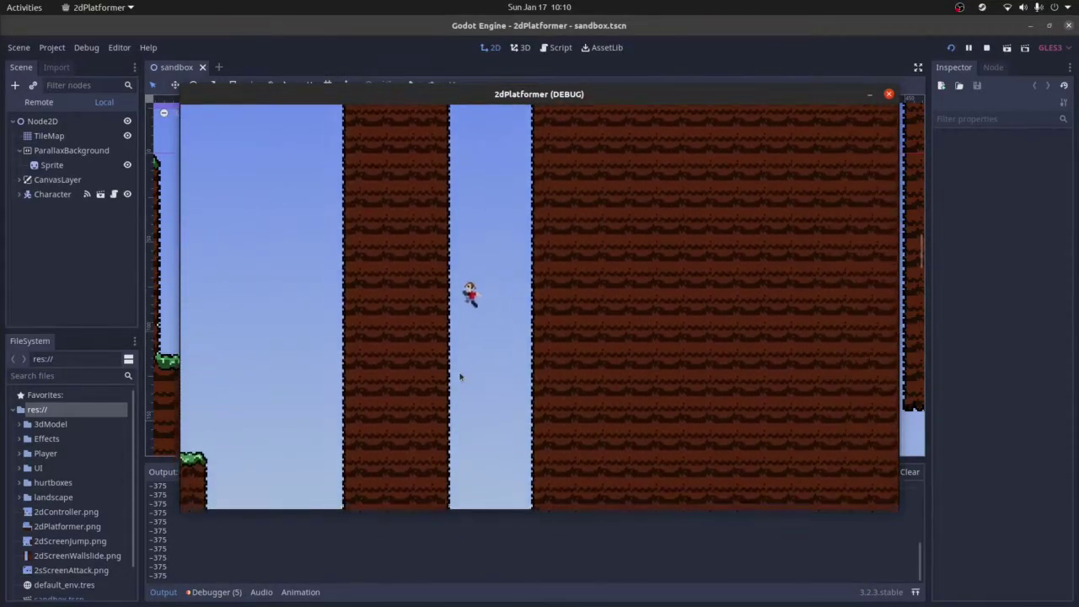
key("space")
key("Right")
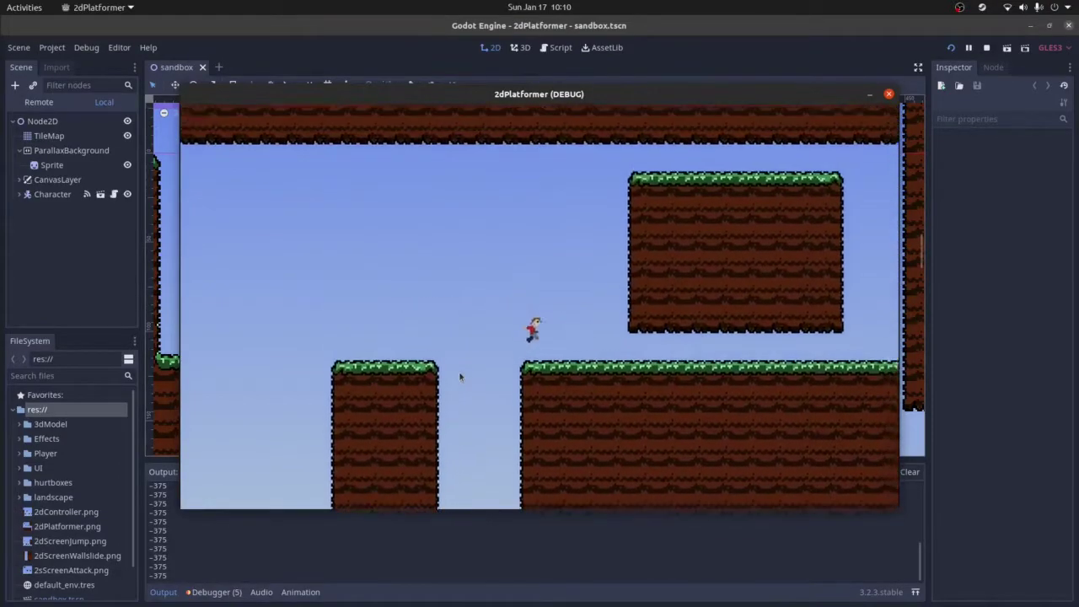
Drop back into the shaft, hold its wall and test wall jumps partway down
key("Right")
key("Left")
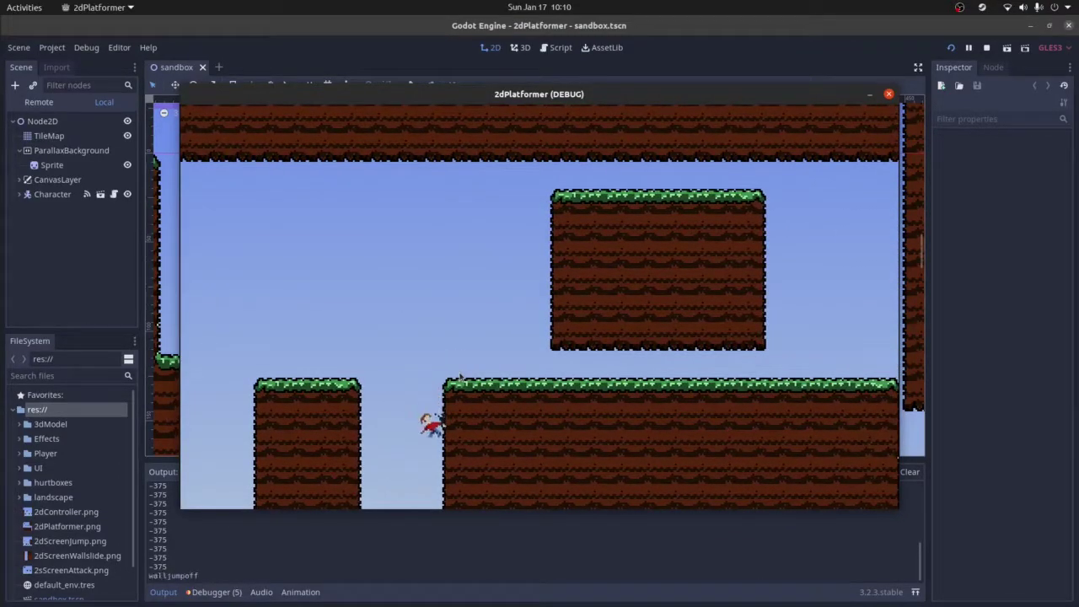
key("space")
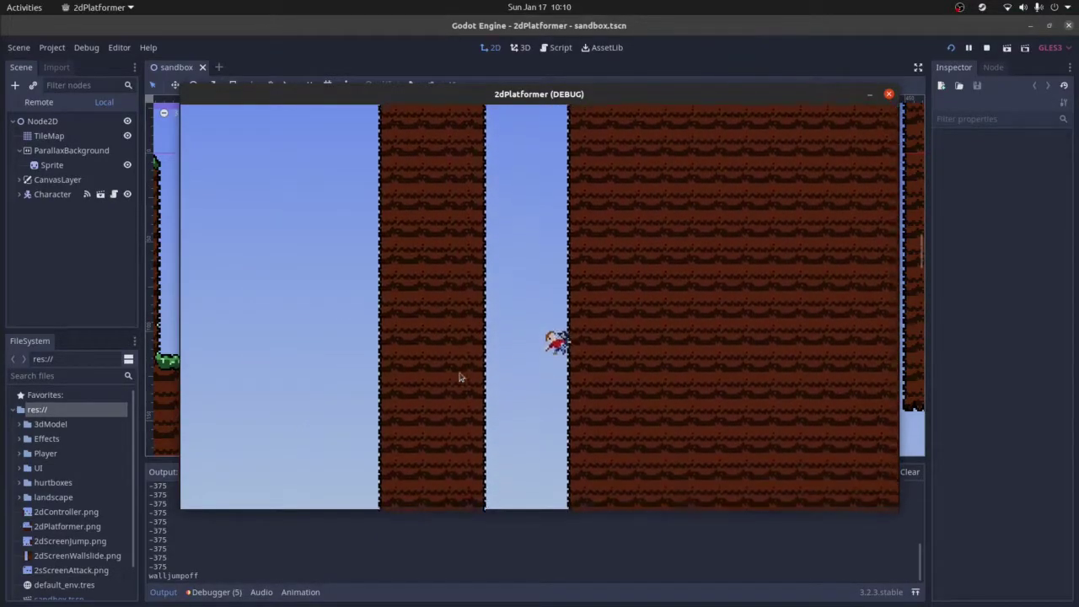
key("space")
key("space")
key("space")
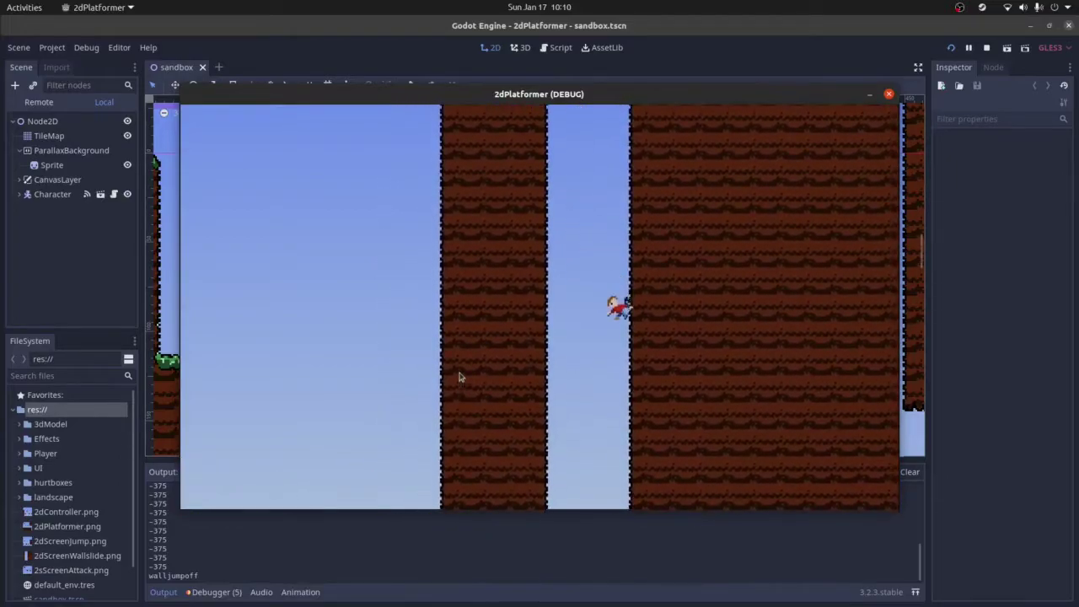
Test climbing the large dirt wall inside the shaft with repeated jumps off the same wall
key("space")
key("space")
key("space")
key("space")
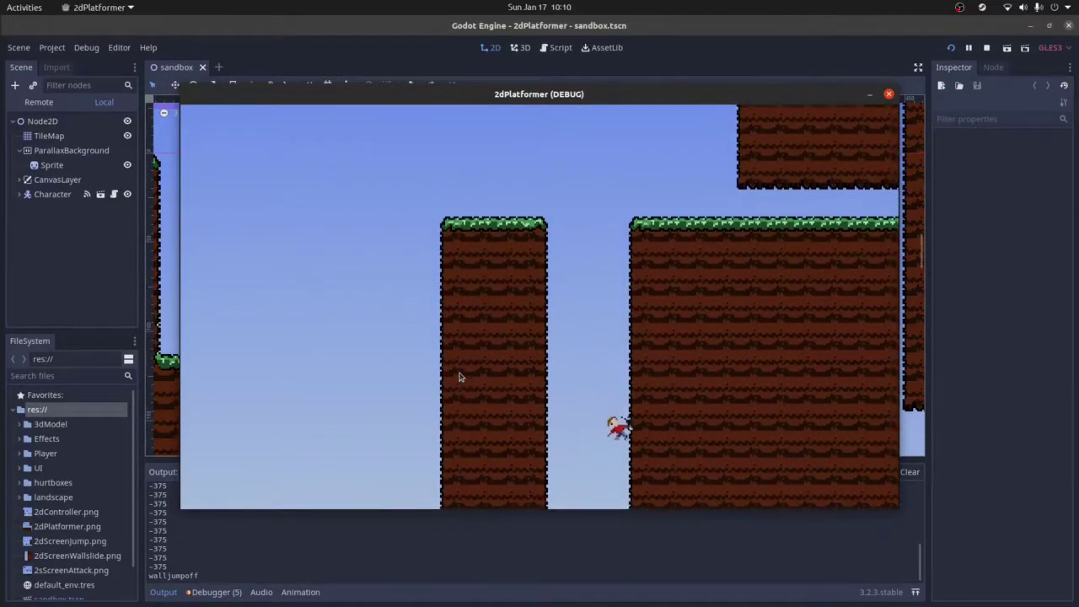
key("space")
key("space")
key("space")
key("space")
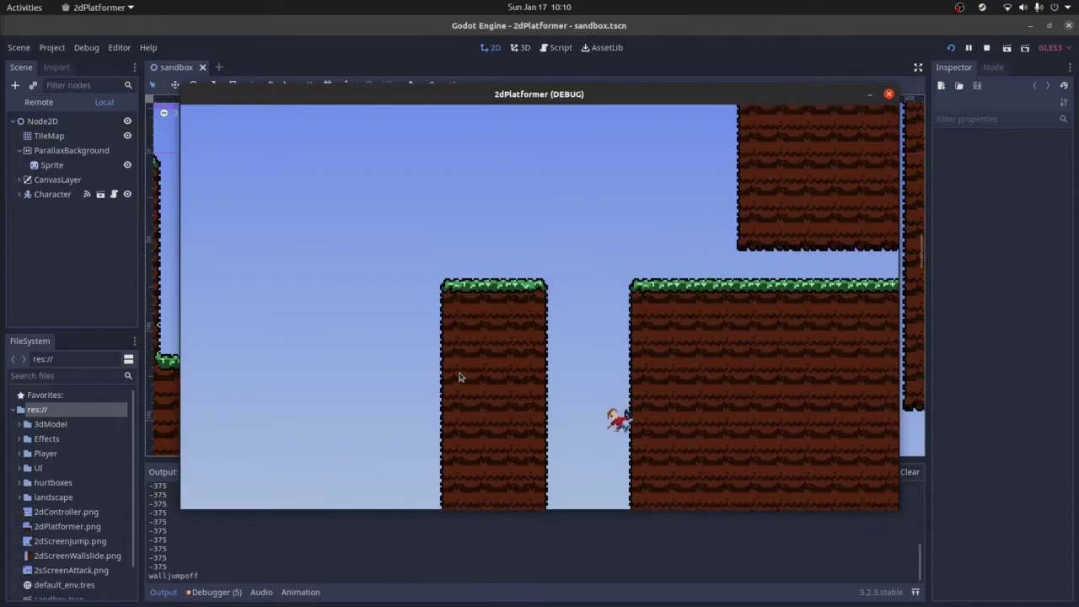
key("space")
key("space")
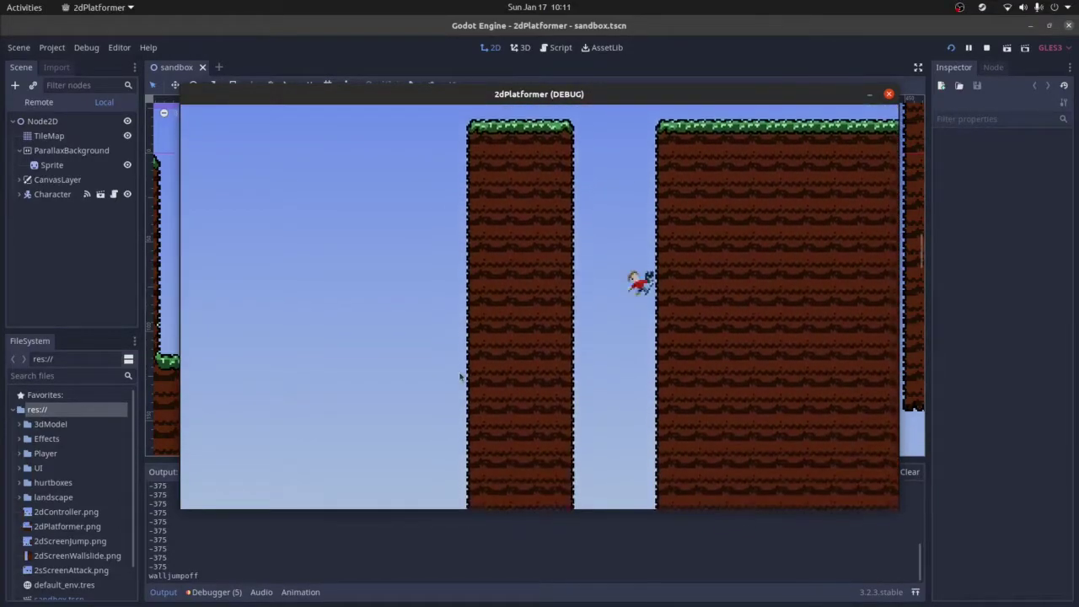
key("space")
key("space")
key("space")
key("space")
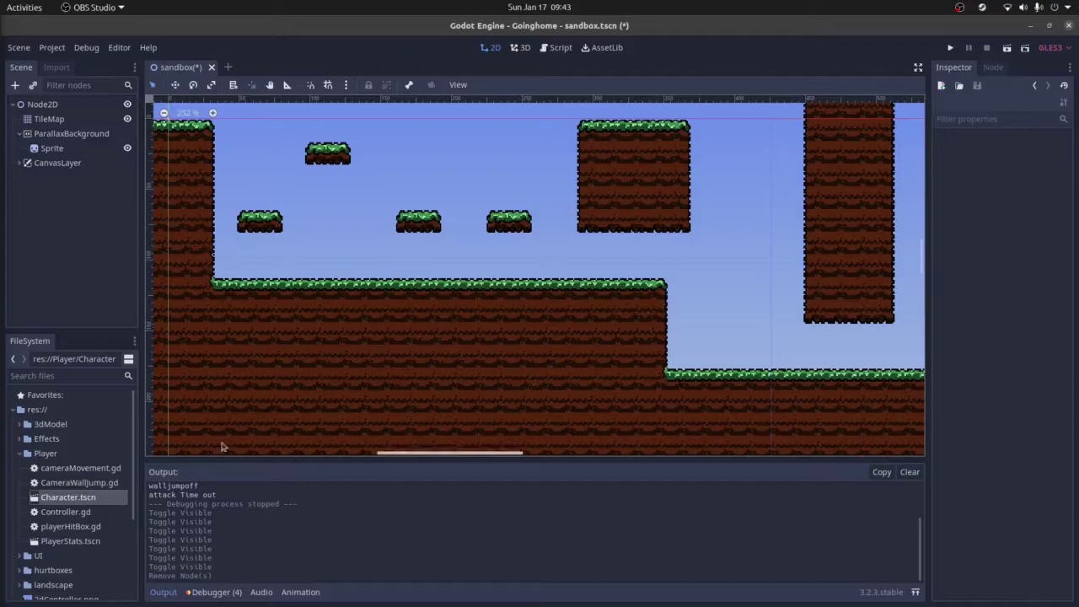
Add an instance of Character.tscn from the Player folder to the sandbox scene, just above the ground beneath the floating platforms
middle_click_drag(312, 214, 295, 276)
scroll(330, 287, "up", 4)
mouse_move(63, 503)
left_mouse_down()
mouse_move(292, 244)
mouse_move(188, 324)
mouse_move(70, 499)
left_mouse_up()
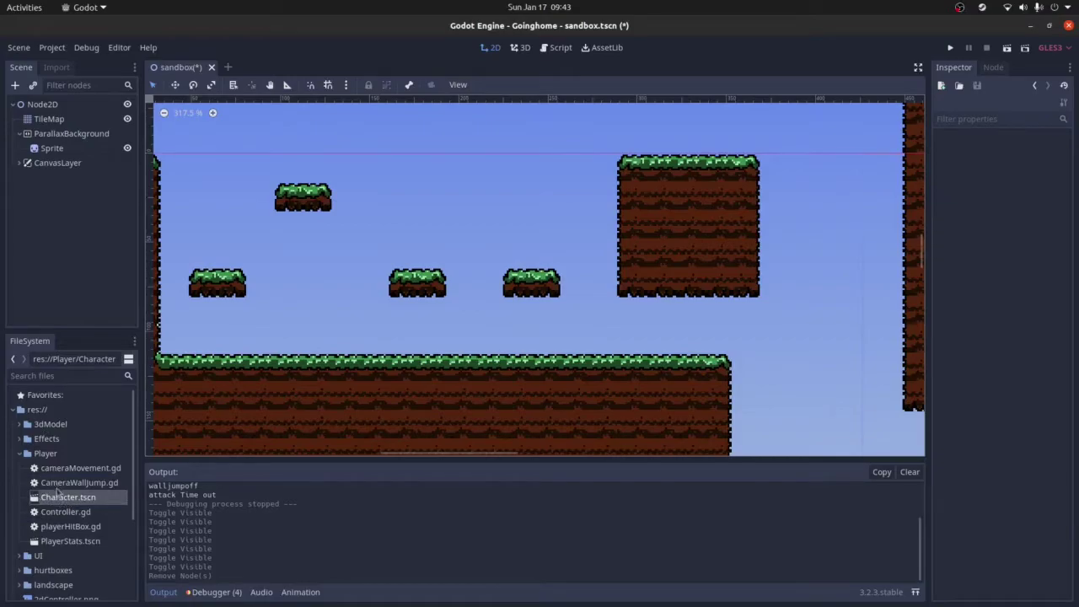
left_click(20, 453)
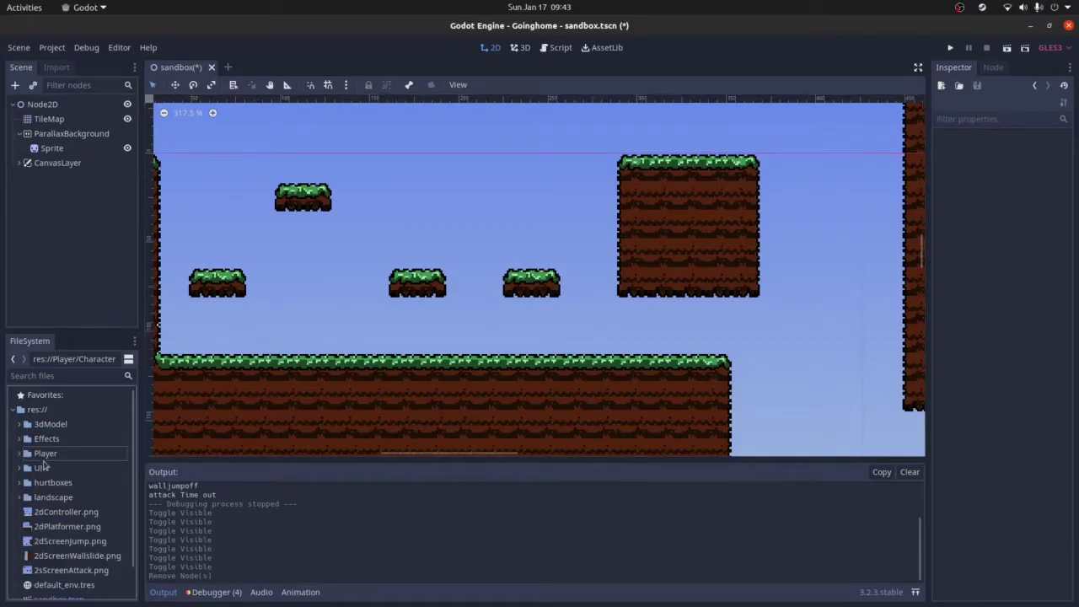
left_click(20, 454)
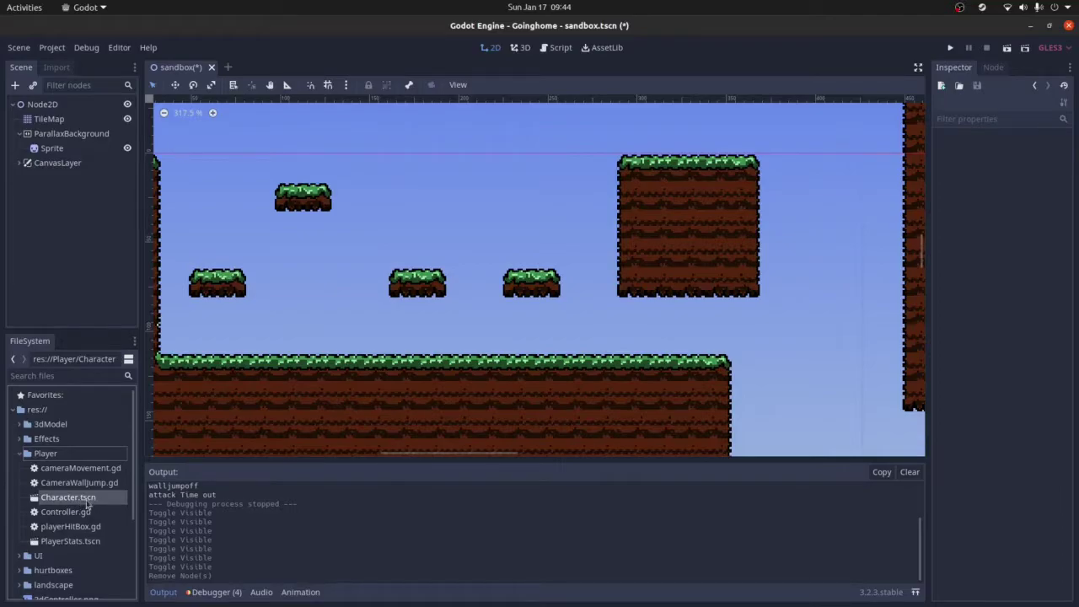
left_click_drag(56, 503, 309, 316)
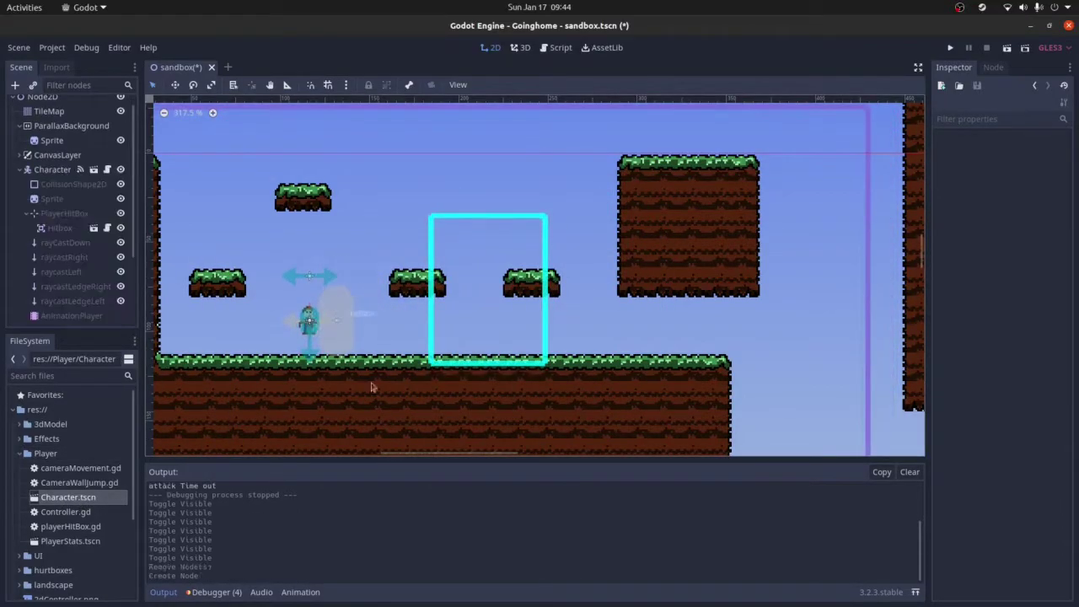
Collapse the Character node's children in the scene tree and show the node's script variables
scroll(60, 190, "up", 1)
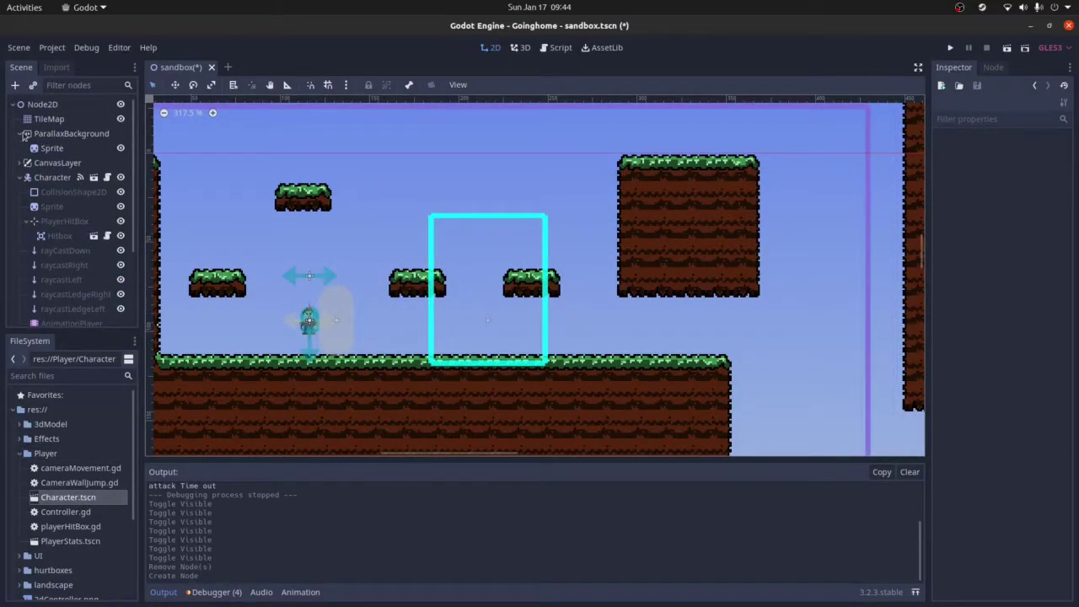
left_click(21, 178)
left_click(53, 177)
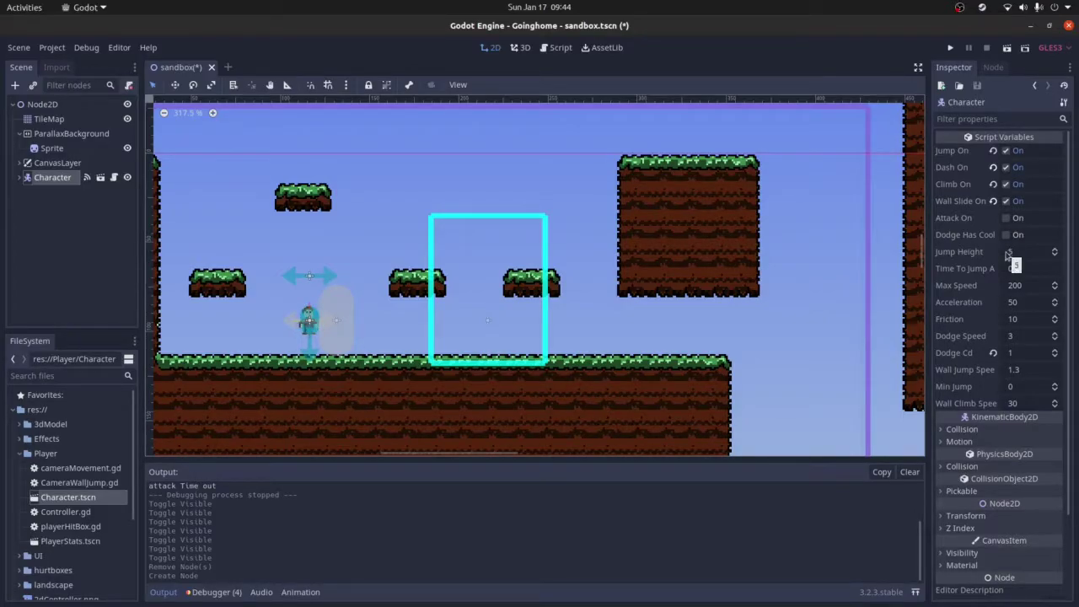
Raise the character's Jump Height to 14
left_click(1055, 251)
left_click(1055, 250)
left_click(1054, 250)
left_click(1055, 251)
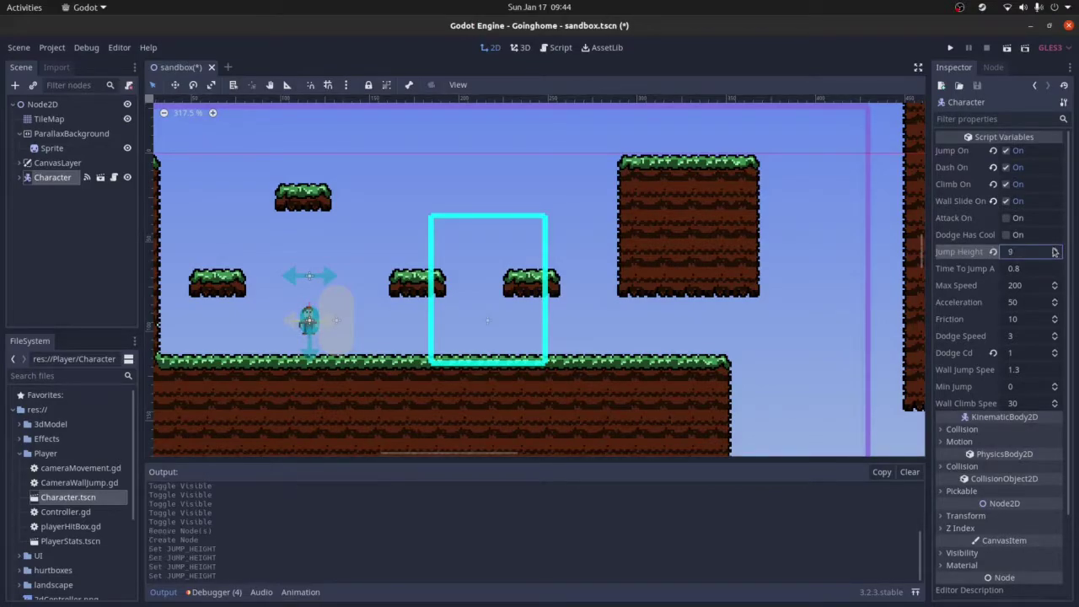
left_click(1055, 250)
double_click(1054, 250)
left_click(1054, 250)
left_click(1055, 250)
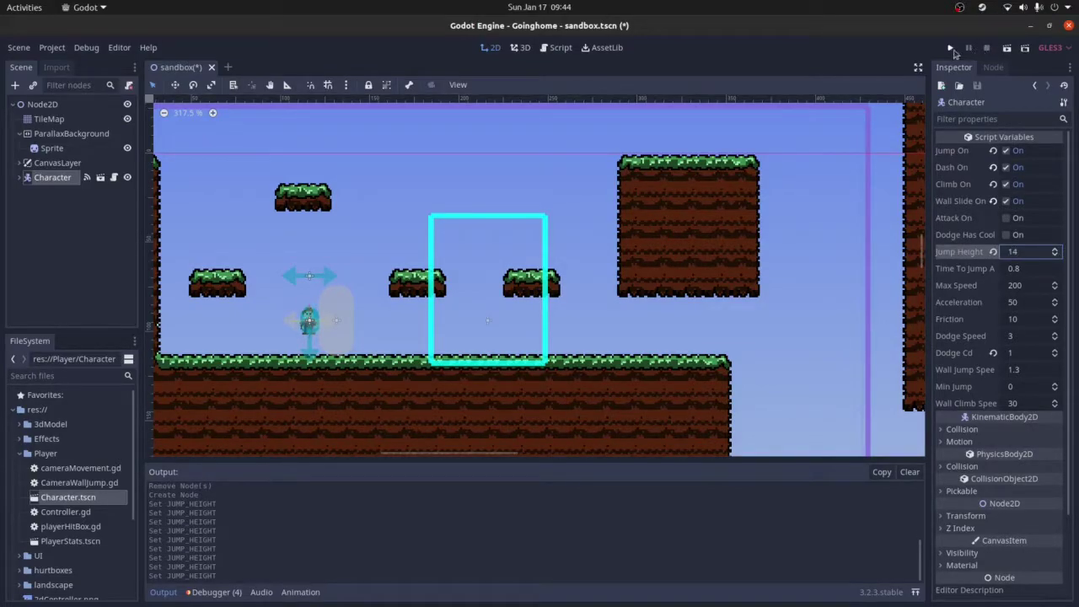
Run the project, test the character's movement and jump, and close the game window
left_click(951, 48)
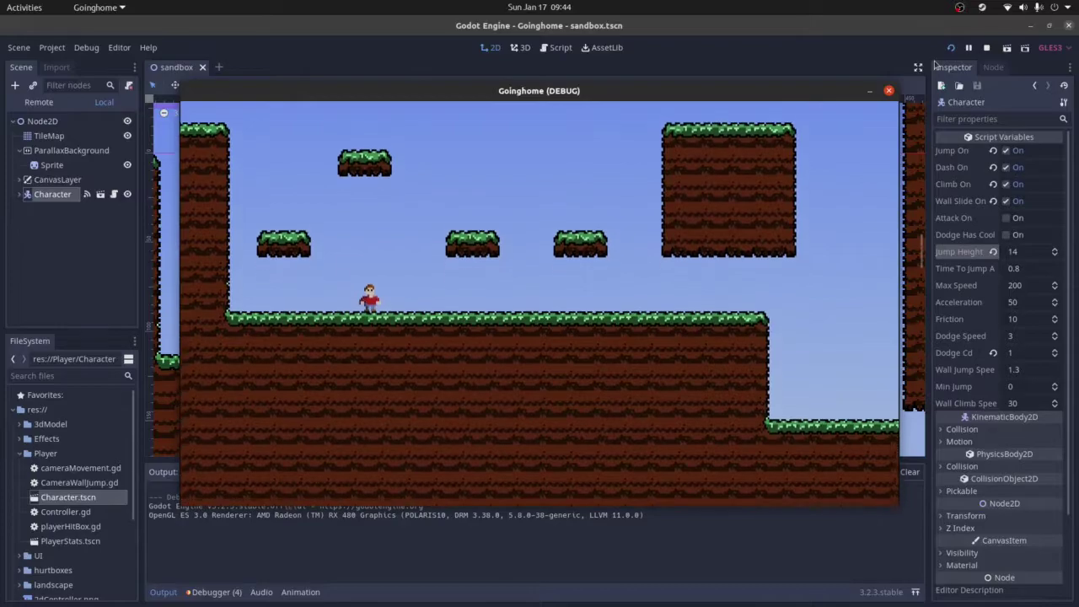
key("Left")
key("space")
key("Right")
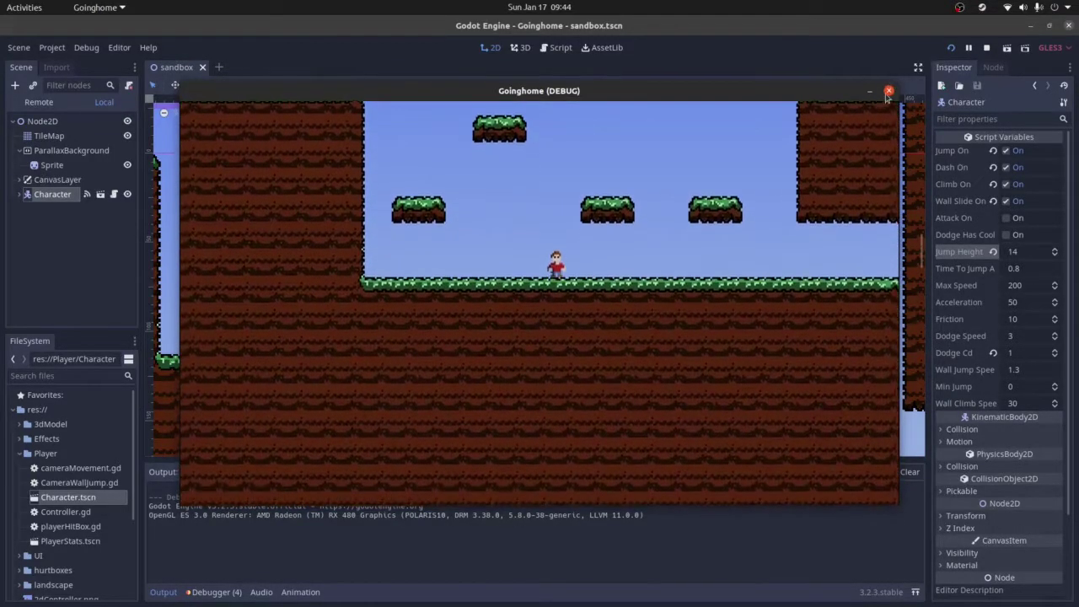
left_click(888, 91)
Set the character's Max Speed to 125
left_click(1030, 291)
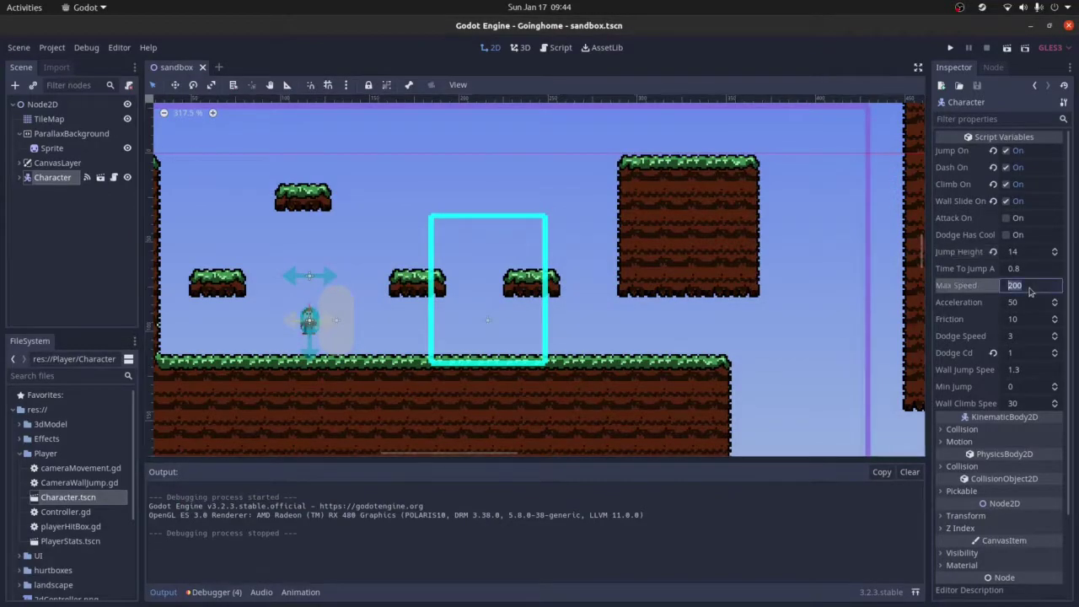
type("125")
key("Tab")
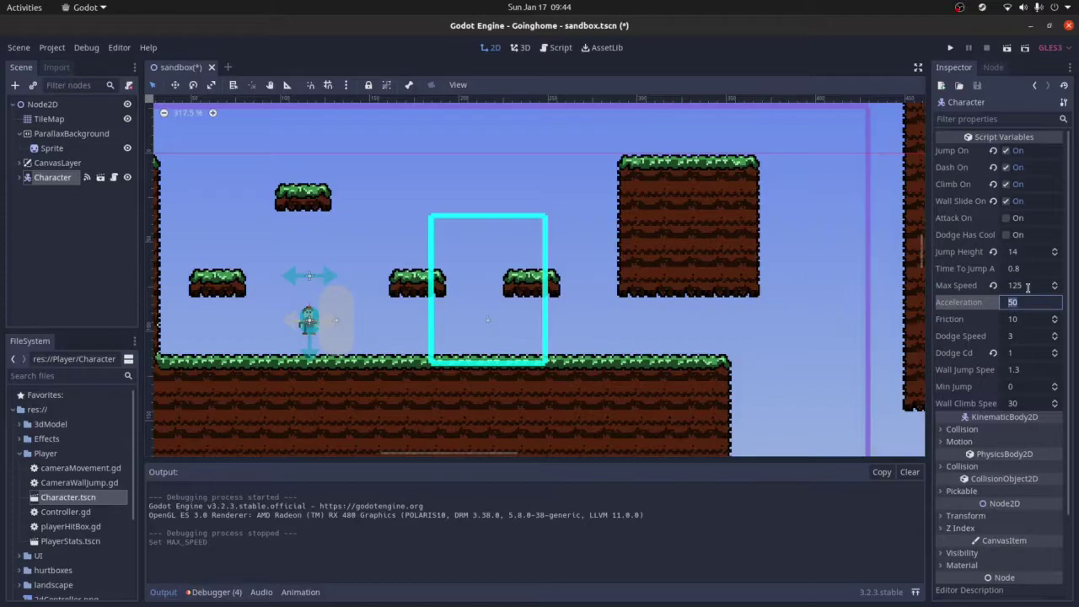
Lower the character's Jump Height to 10
left_click(1055, 255)
left_click(1055, 255)
left_click(1055, 255)
left_click(1054, 254)
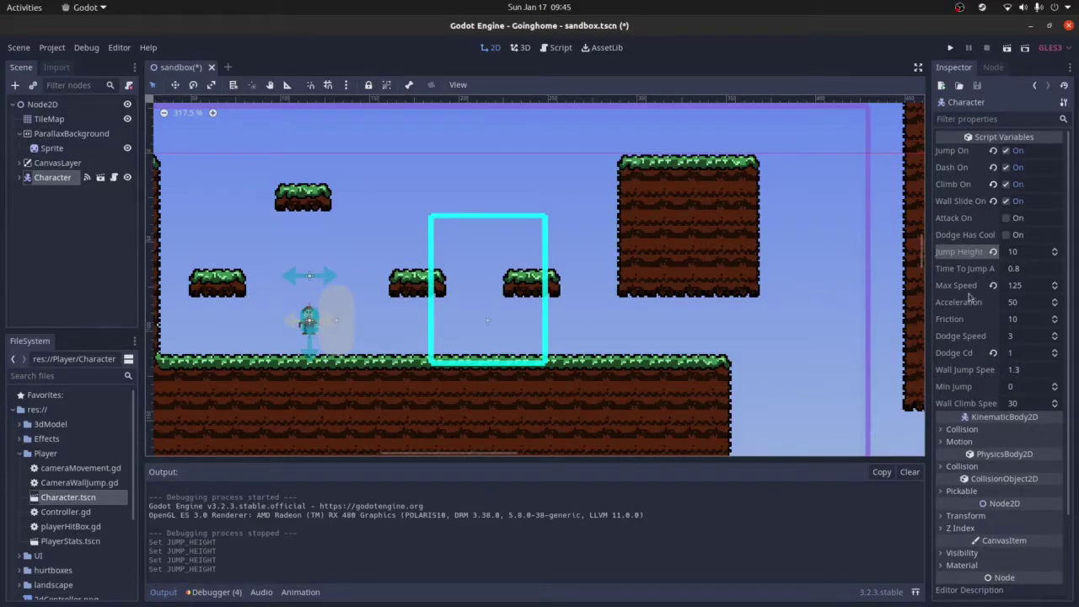
Run the edited scene, test the character's running and jumping, and close the game window
left_click(1007, 52)
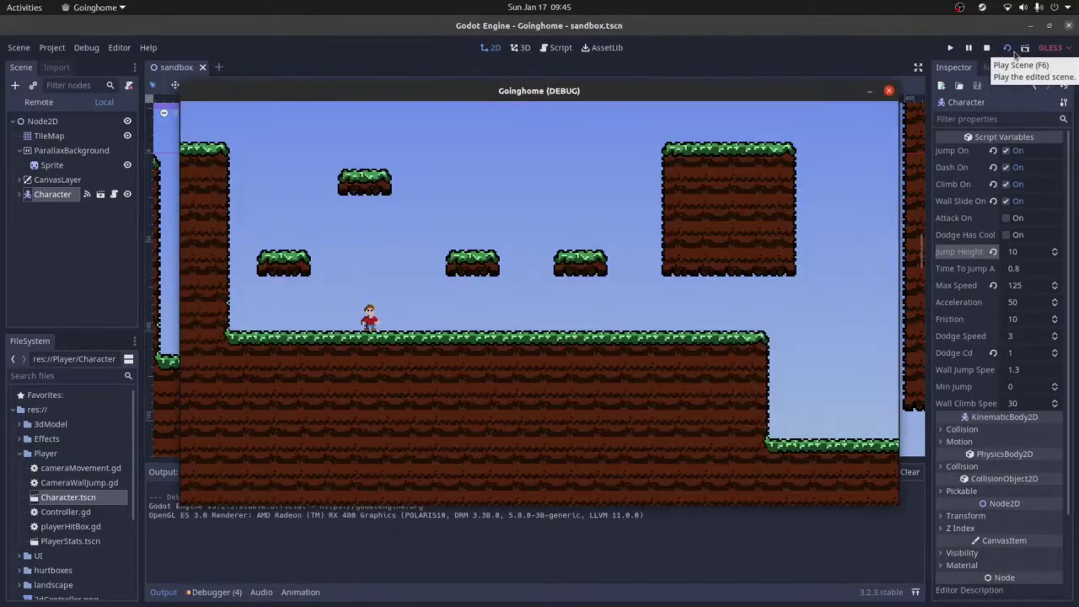
key("Right")
key("space")
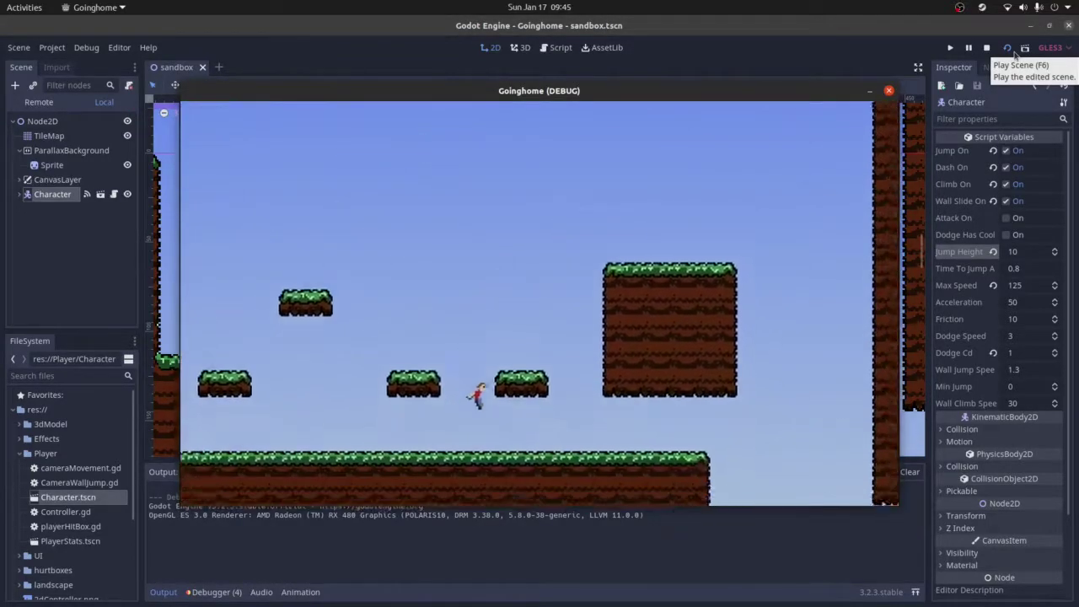
left_click(889, 91)
Set the character's Jump Height to 5
left_click(1055, 256)
left_click(1057, 256)
left_click(1057, 256)
left_click(1058, 257)
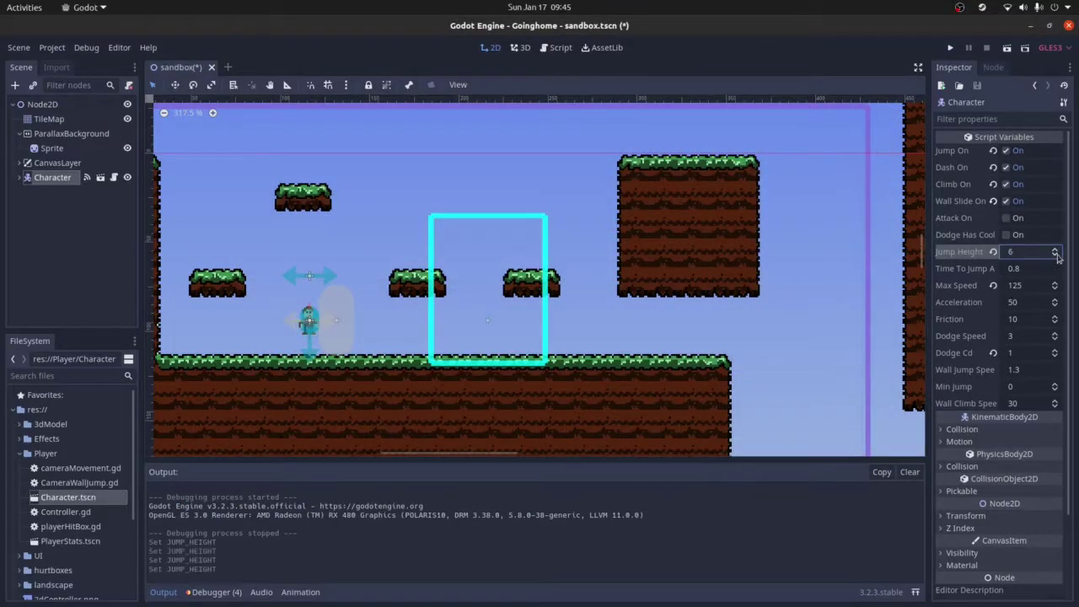
left_click(1058, 257)
left_click(1058, 257)
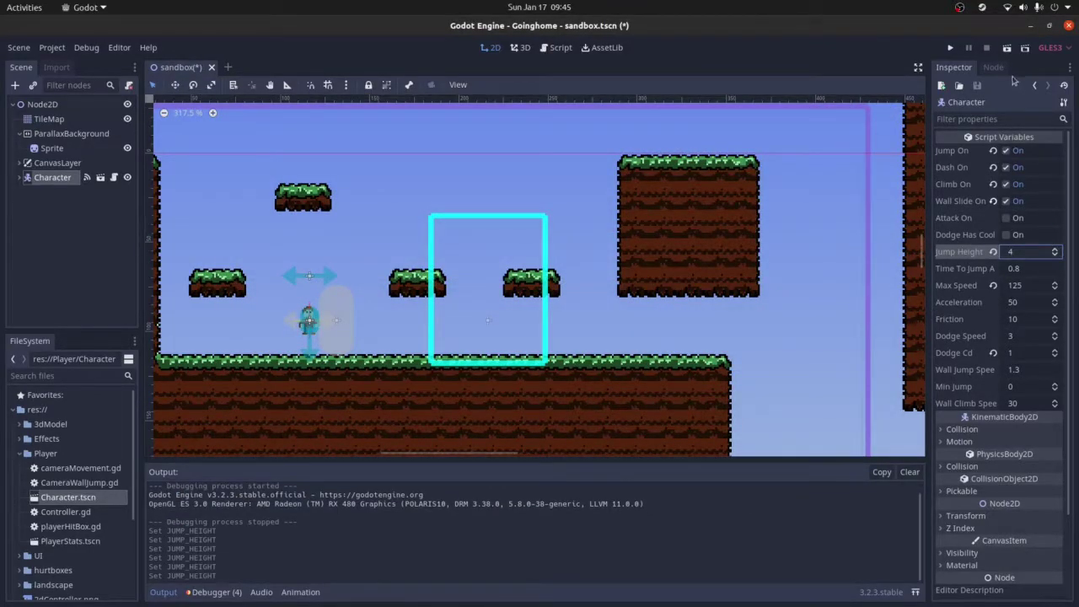
left_click(1057, 248)
Run the edited scene and test jumping across the floating platforms and down to the lower ground
left_click(1008, 49)
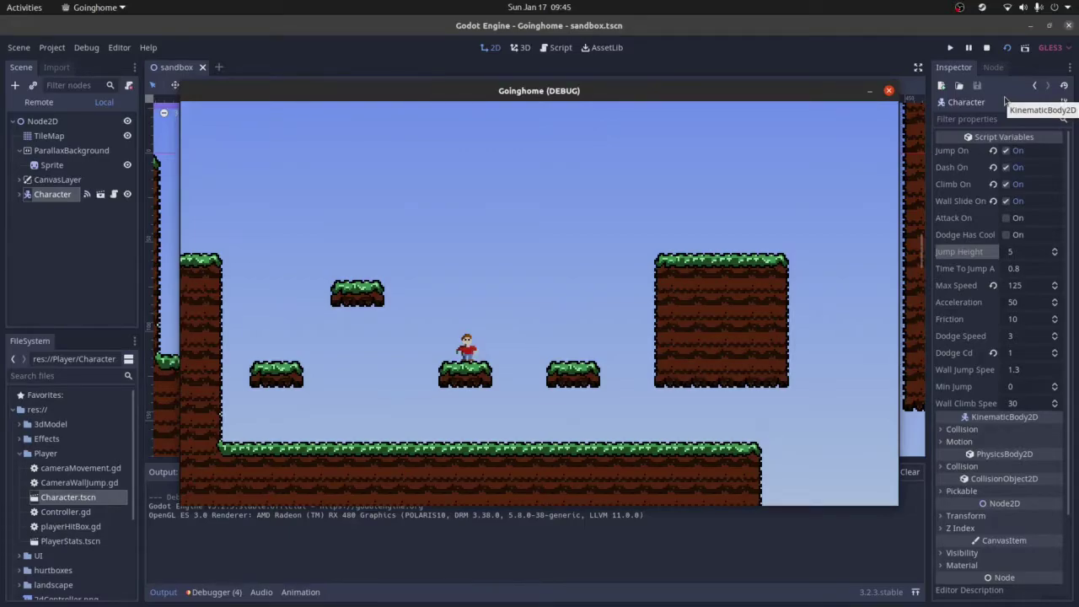
key("space")
key("Left")
key("Right")
key("space")
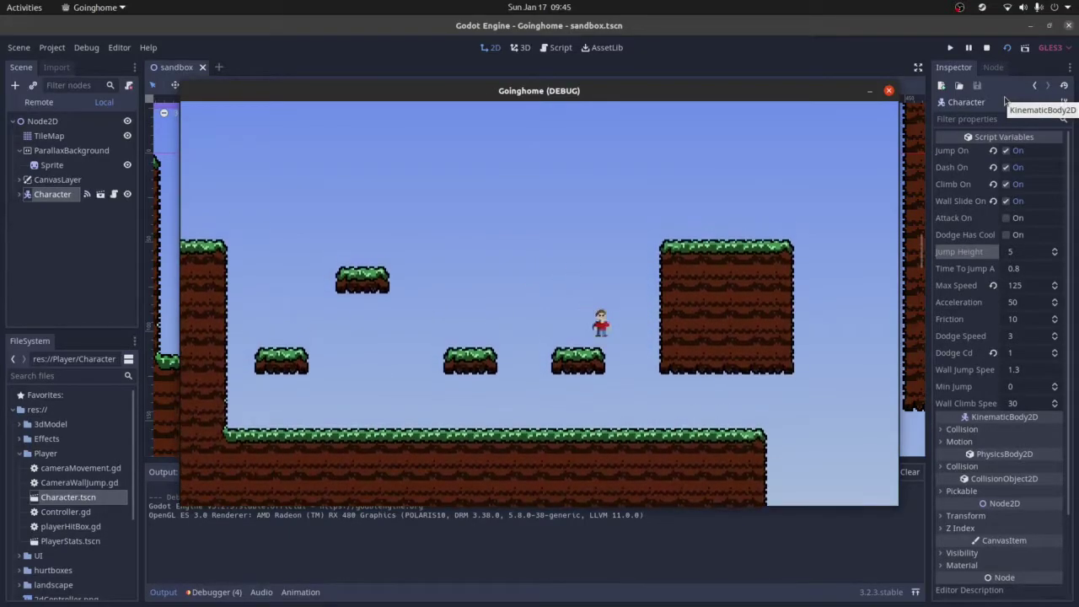
key("Right")
key("space")
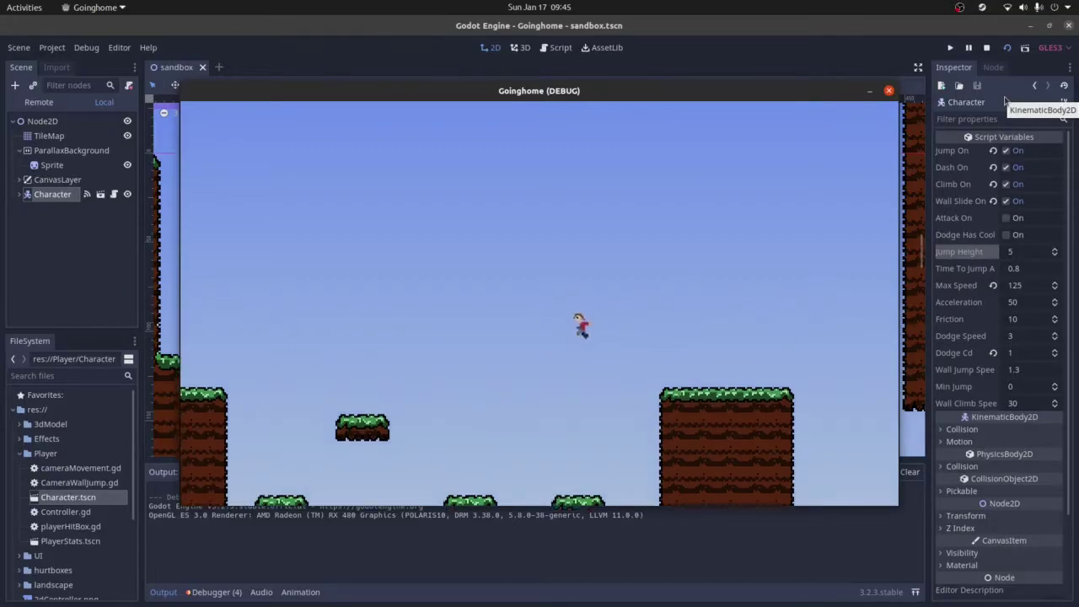
key("space")
key("space")
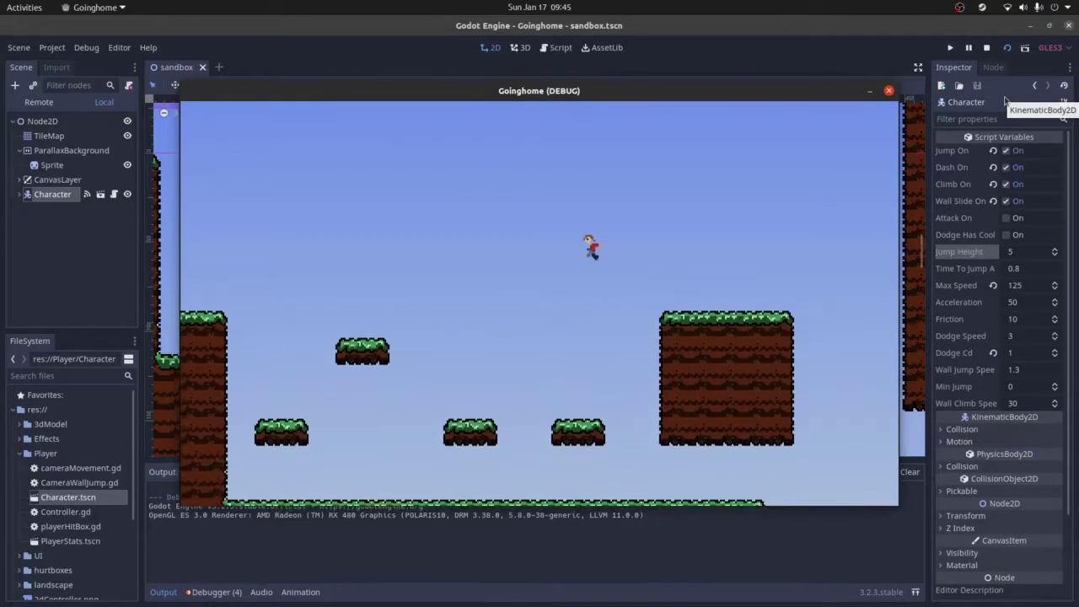
key("Right")
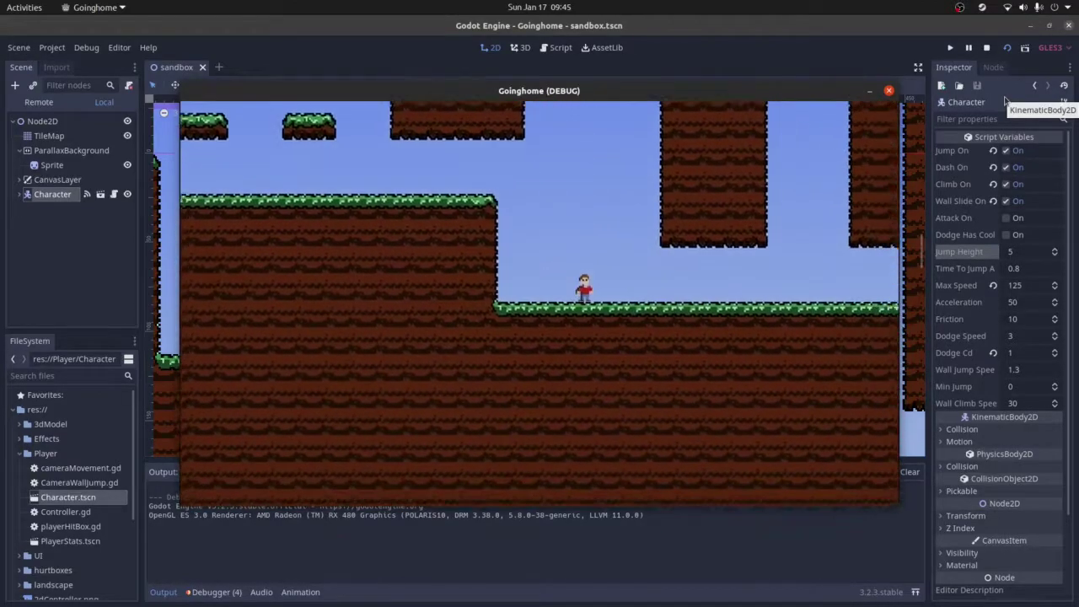
Test repeated wall jumps up the narrow shaft between the two hanging walls
key("space")
key("space")
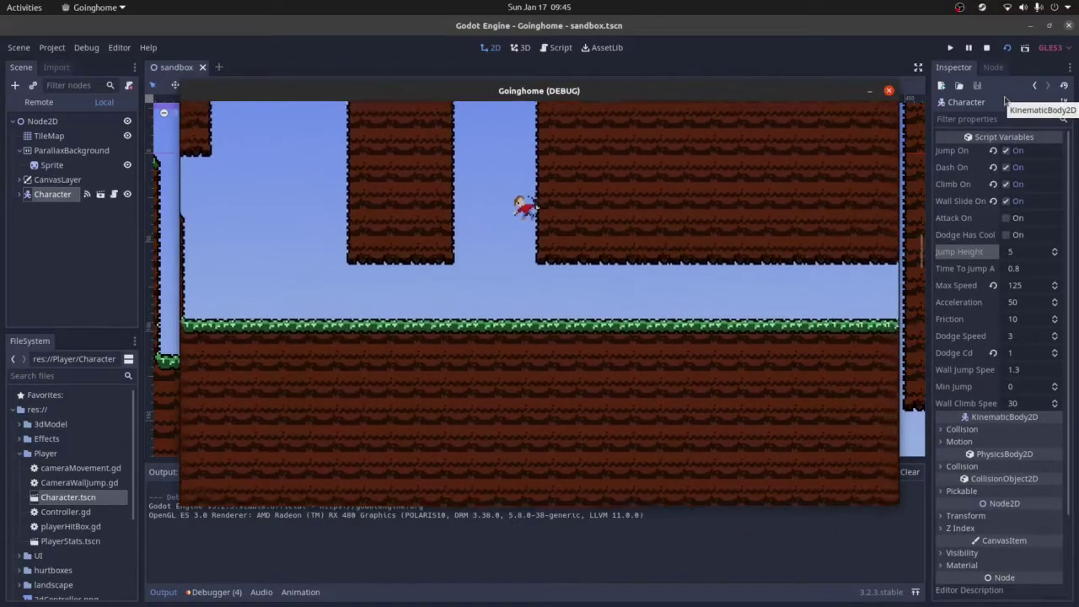
key("space")
key("space")
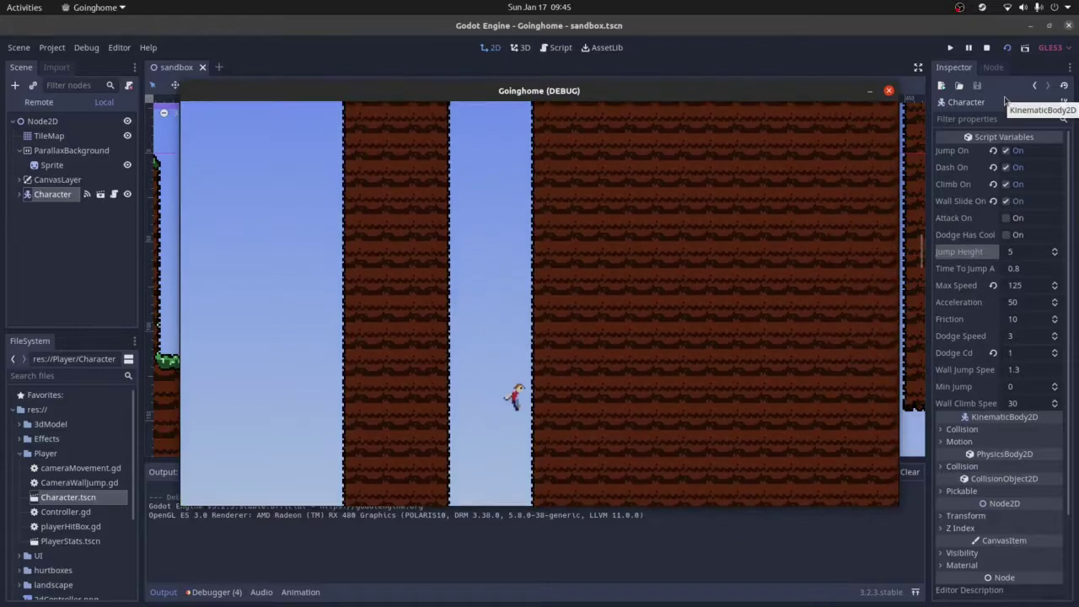
key("space")
key("space")
key("space")
key("space")
key("space")
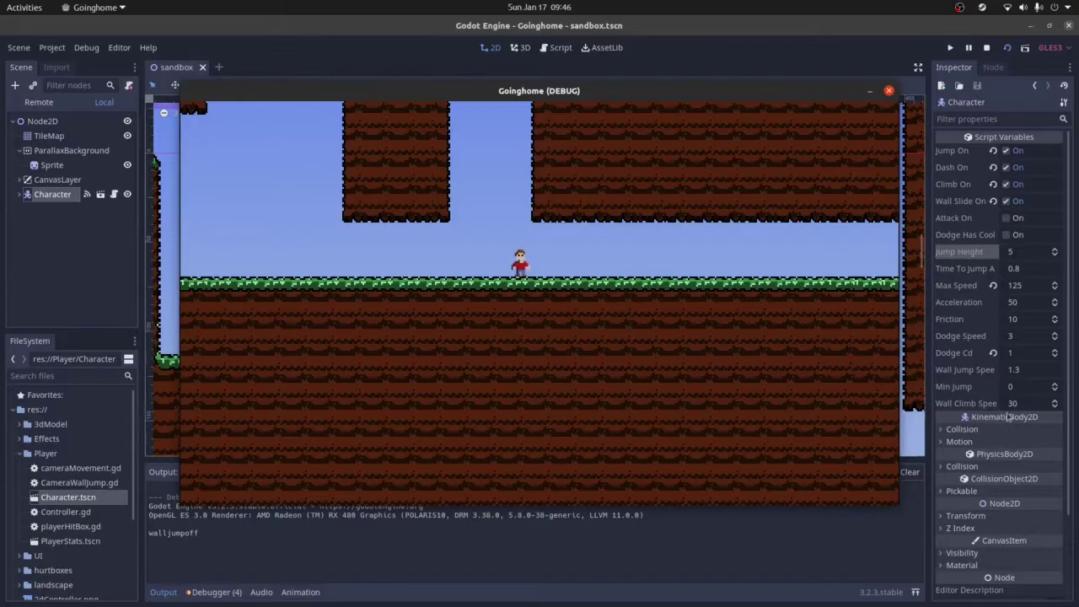
Move the character back to the raised ledge and test jumping off its side wall
key("Left")
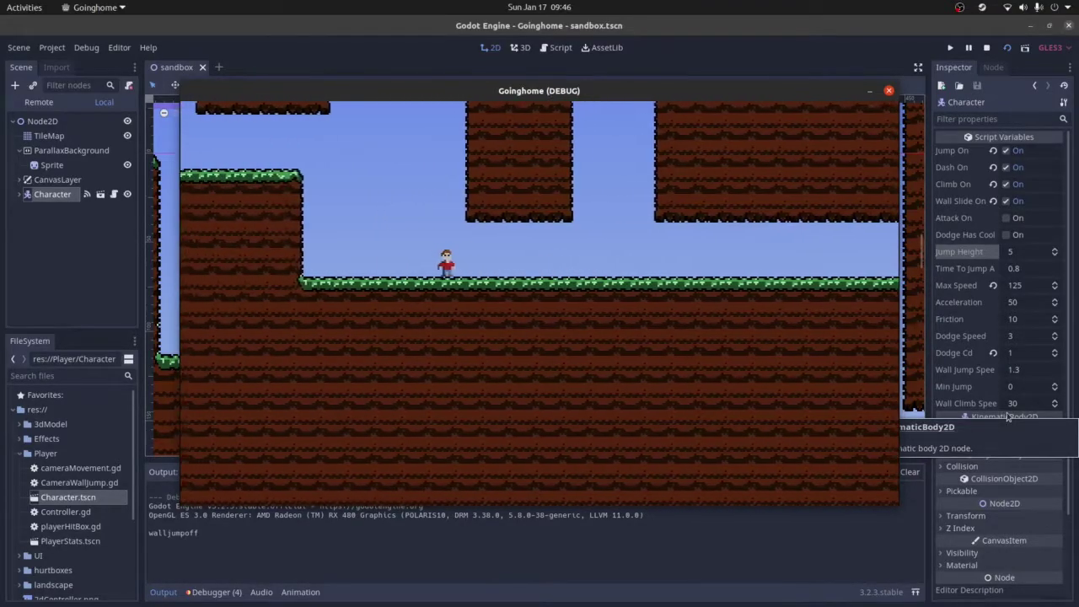
key("space")
key("Right")
key("space")
key("Right")
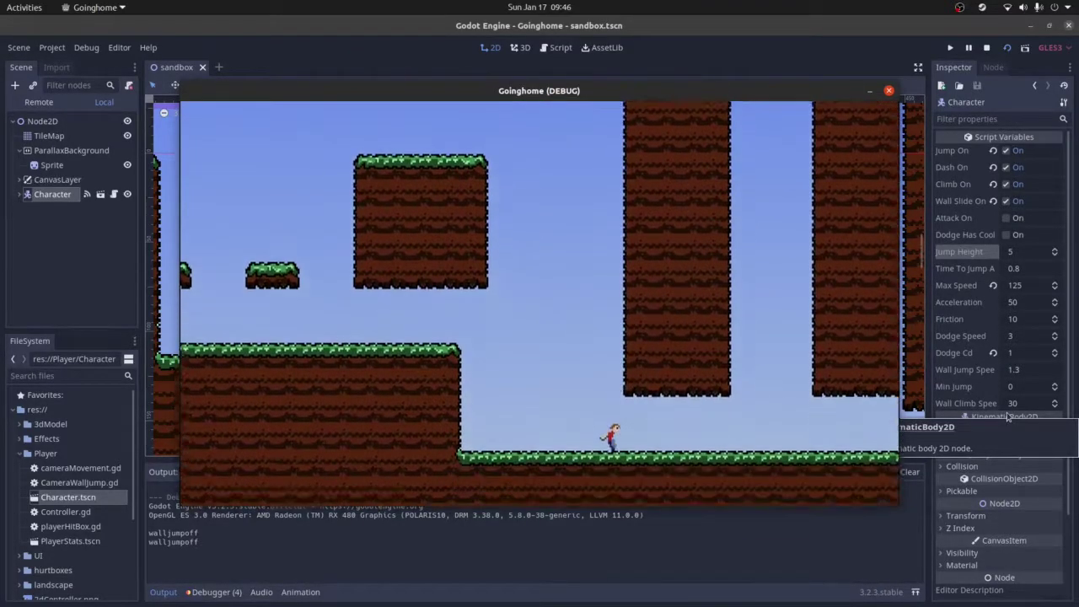
key("Left")
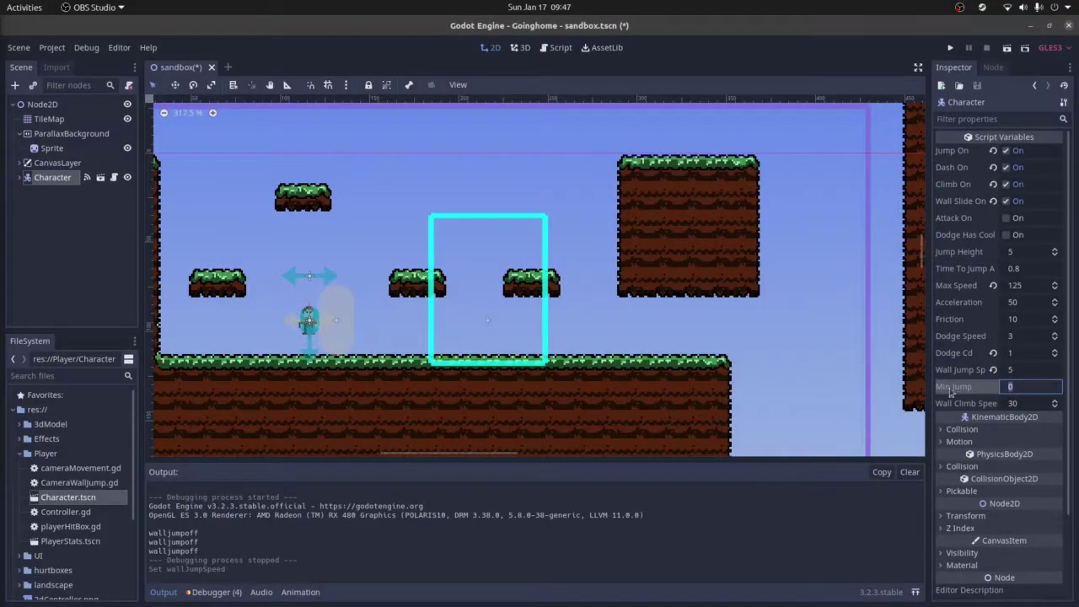
Set the character's Wall Jump Speed to 1.3 and return it to 5
left_click(1016, 371)
type("1.3")
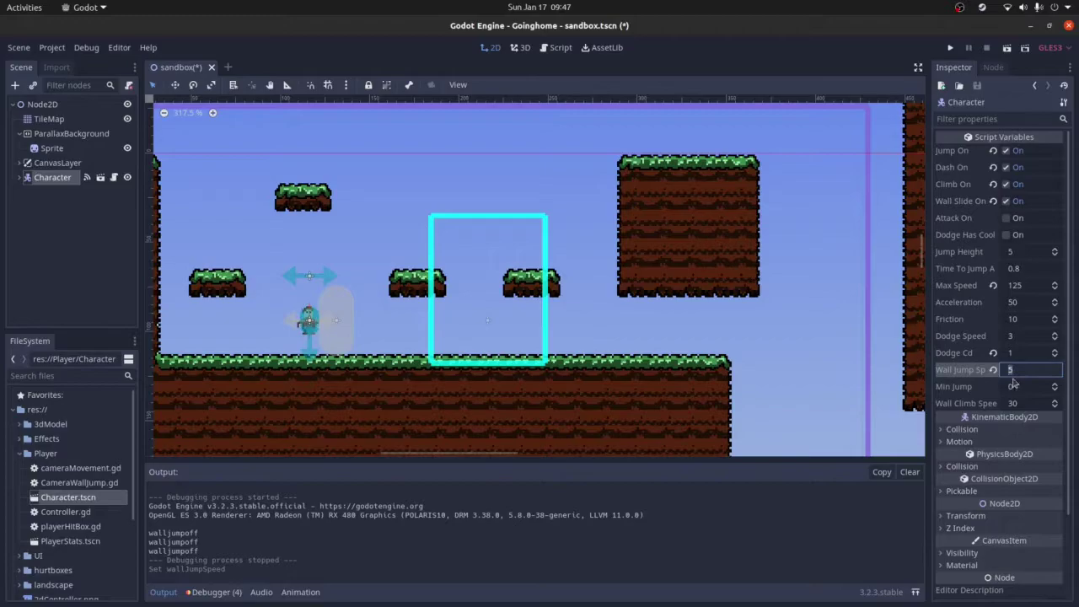
key("Return")
left_click(1025, 370)
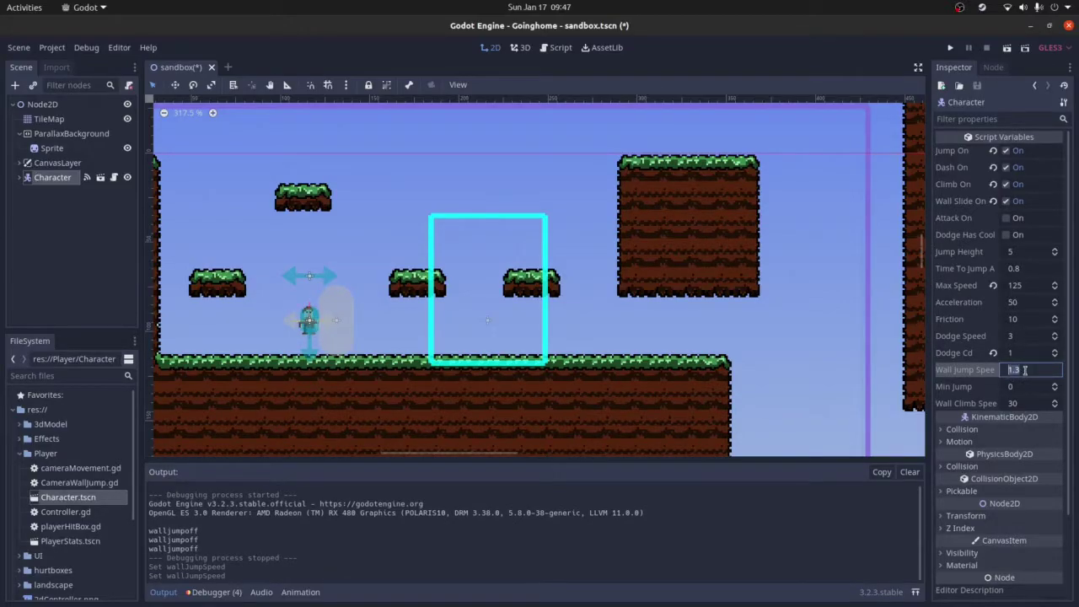
type("5")
key("Tab")
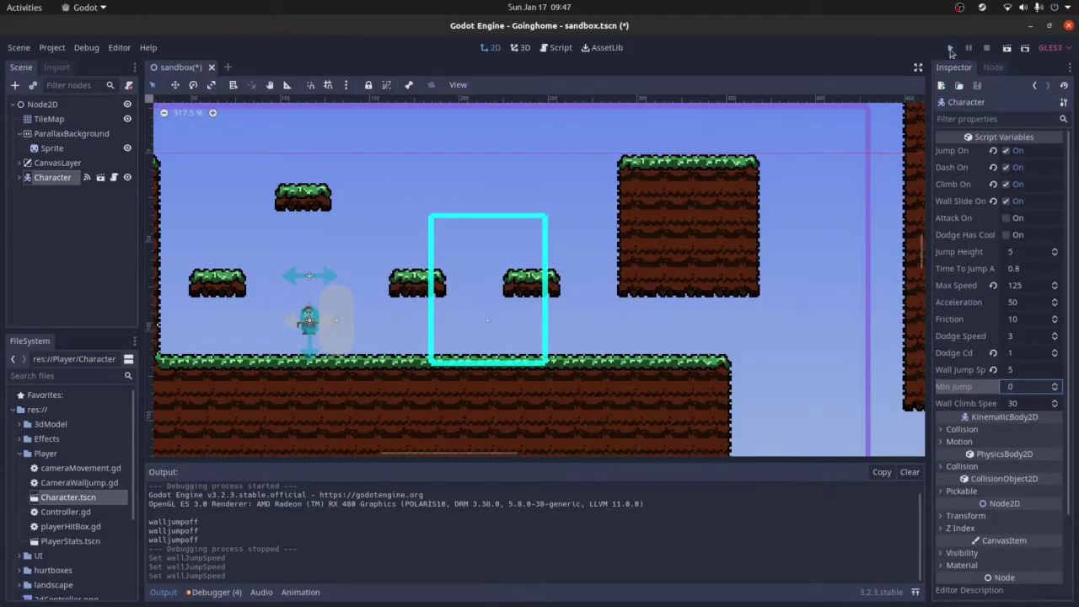
Run the project and jump the character across the platforms to the ledge beneath the hanging wall
left_click(950, 48)
key("Right")
key("space")
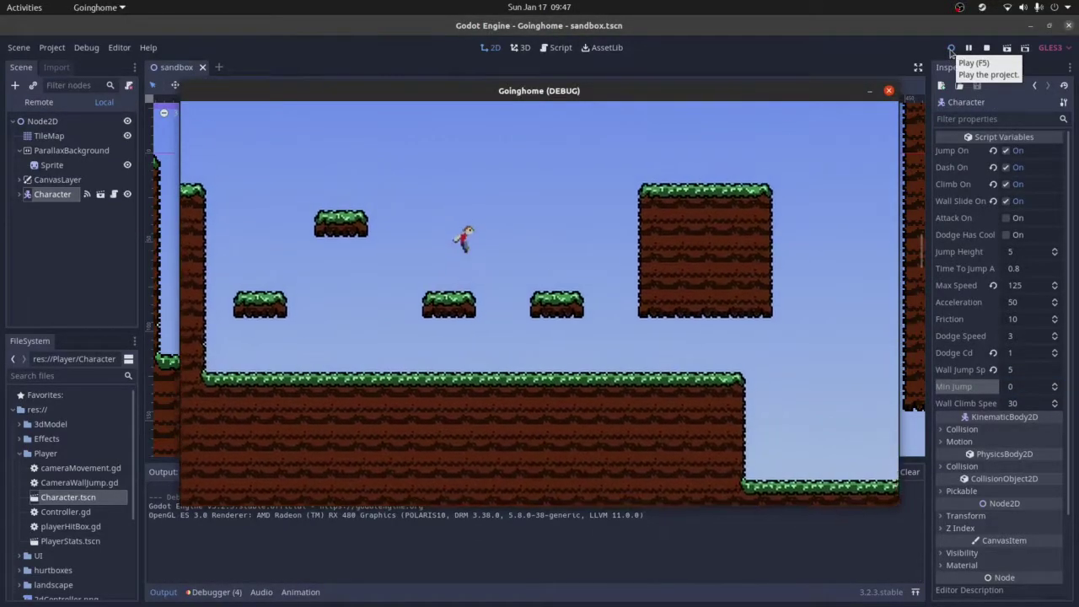
key("Right")
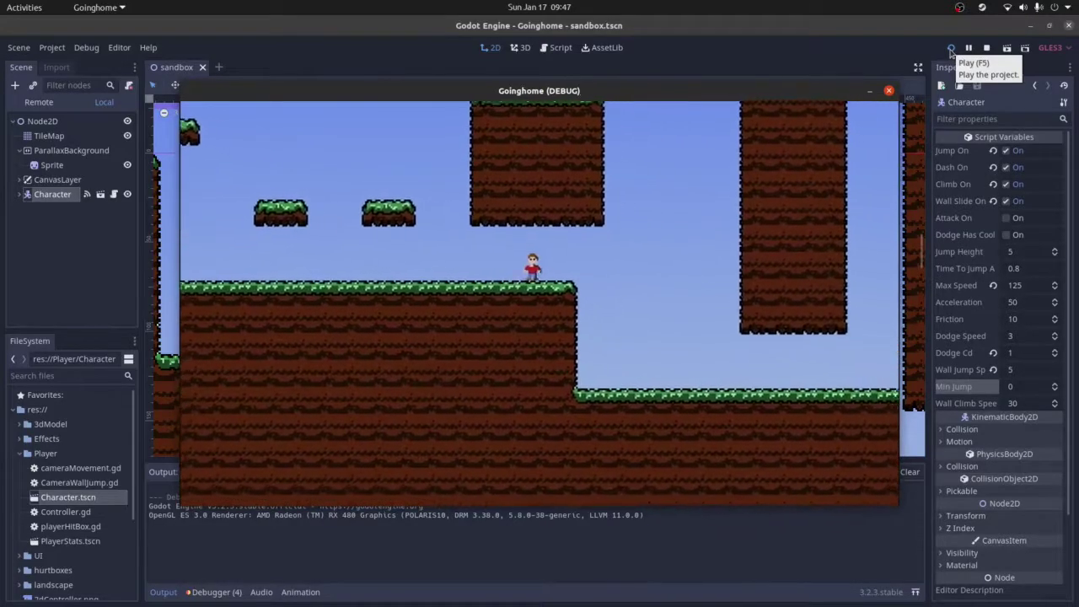
key("Left")
key("space")
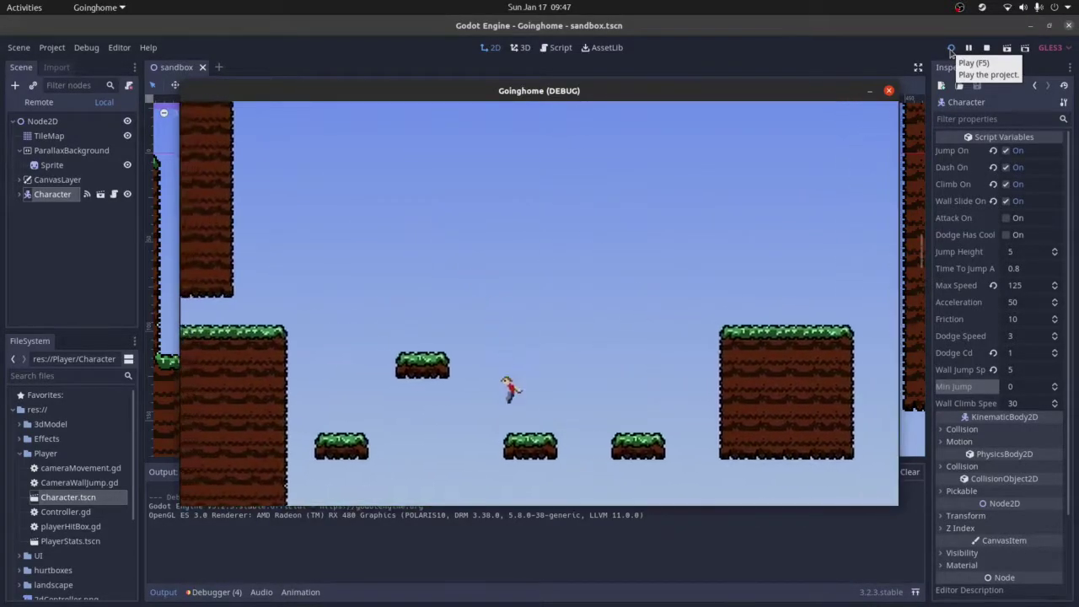
key("space")
key("Left")
key("space")
key("Left")
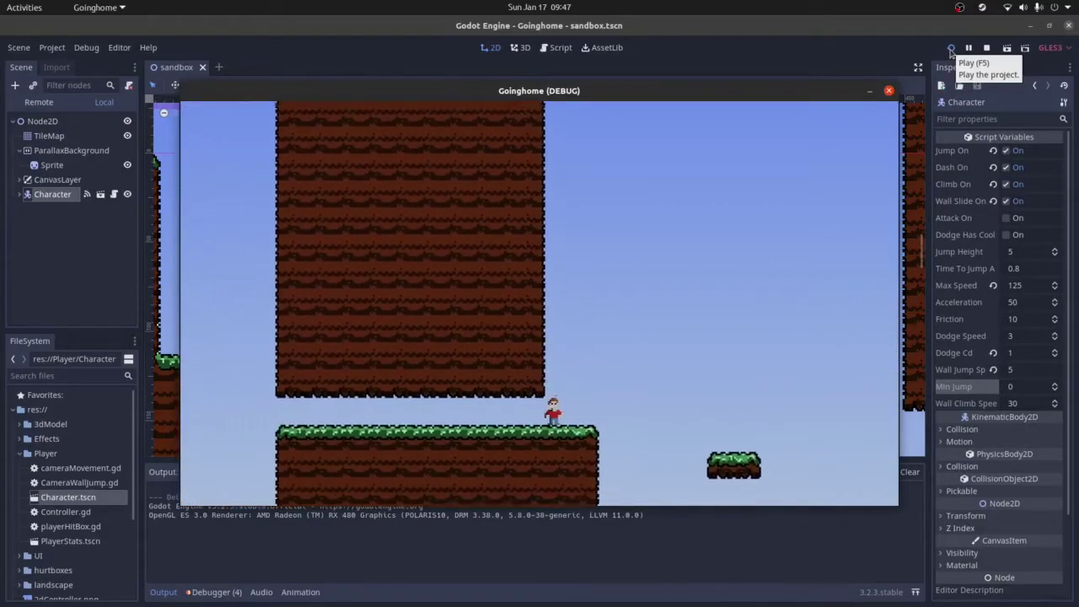
Test wall jumps off the side of the hanging wall and close the game window
key("Right")
key("space")
key("Left")
key("space")
key("Right")
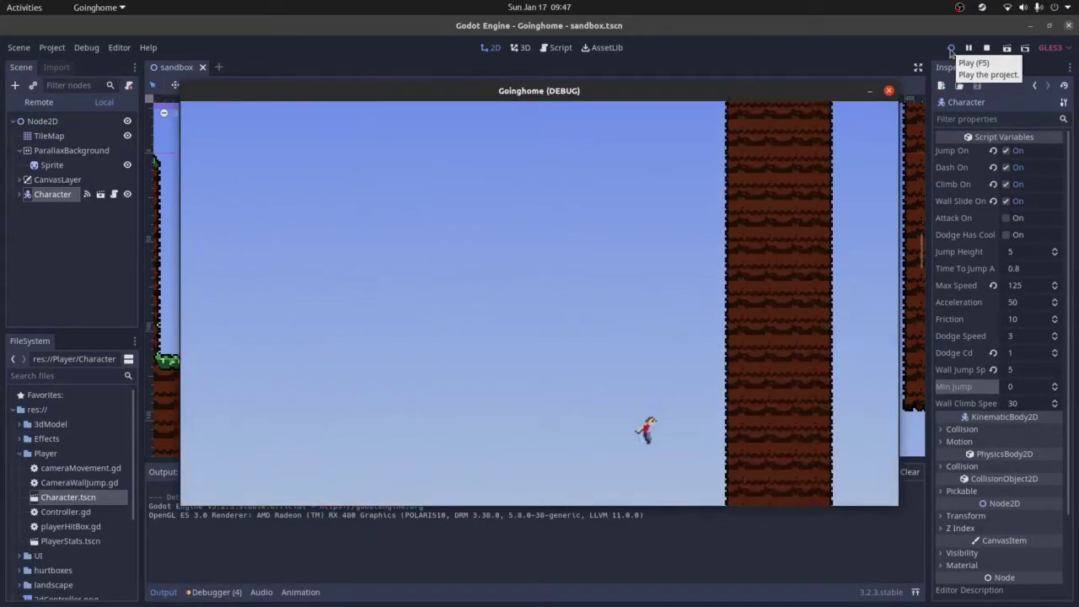
left_click(889, 90)
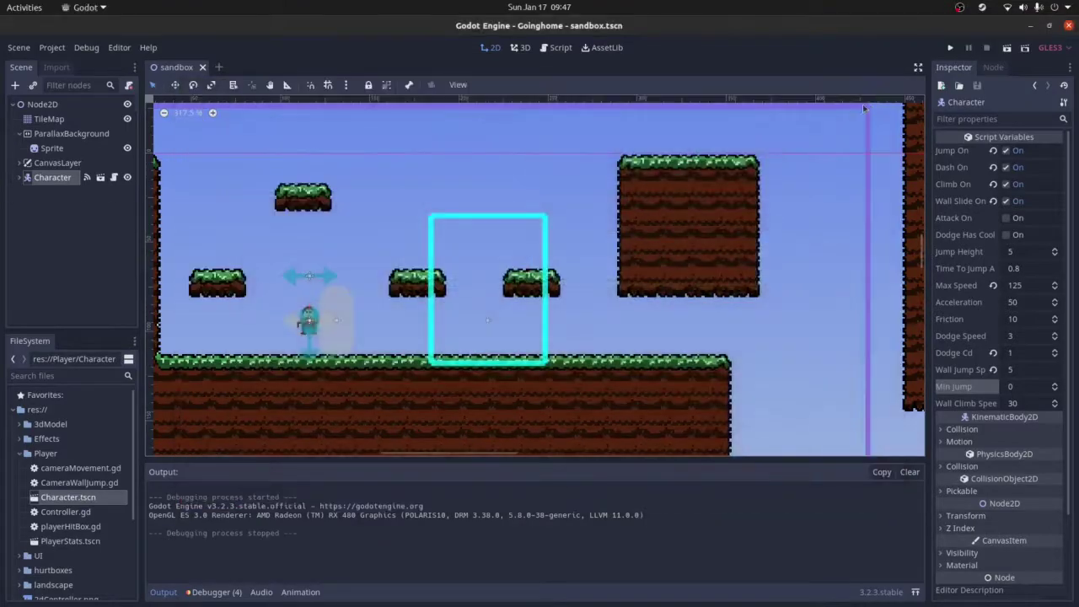
Set the character's Wall Jump Speed to 1.5 and Min Jump to -375
left_click(994, 371)
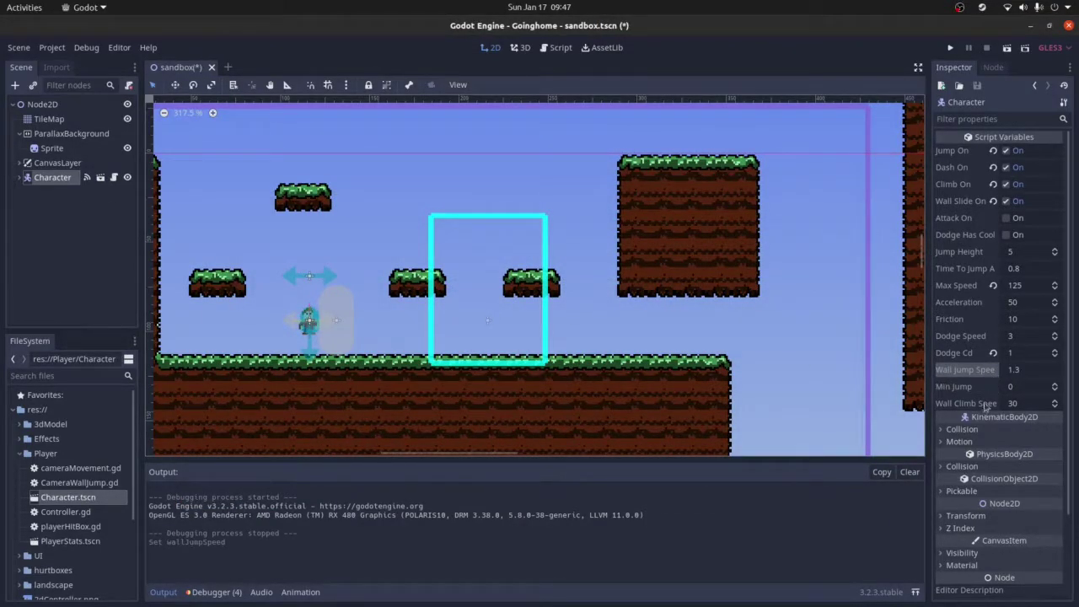
left_click(1018, 373)
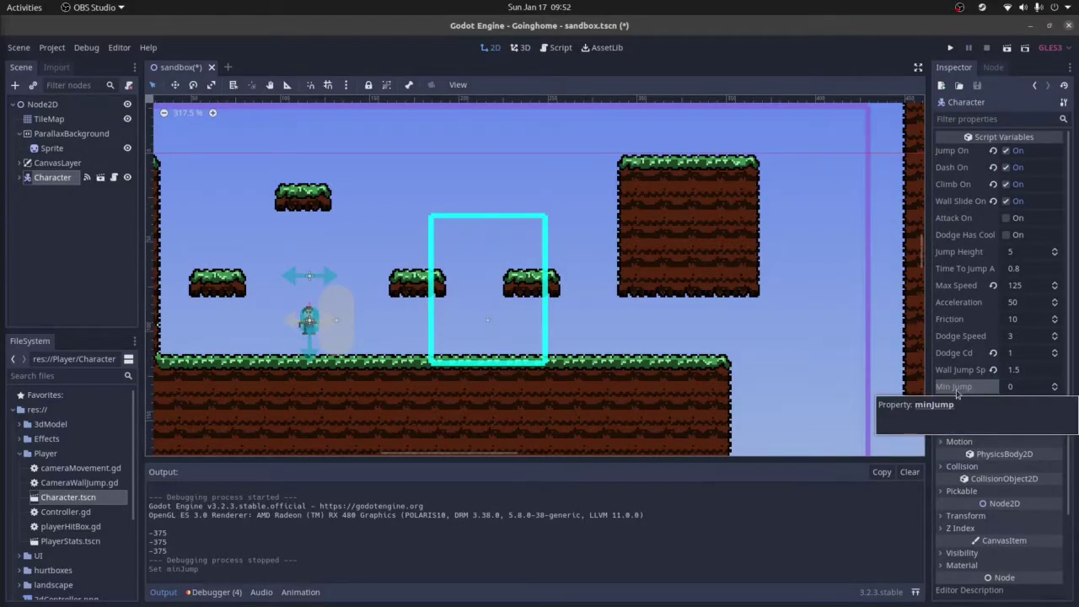
left_click(1011, 388)
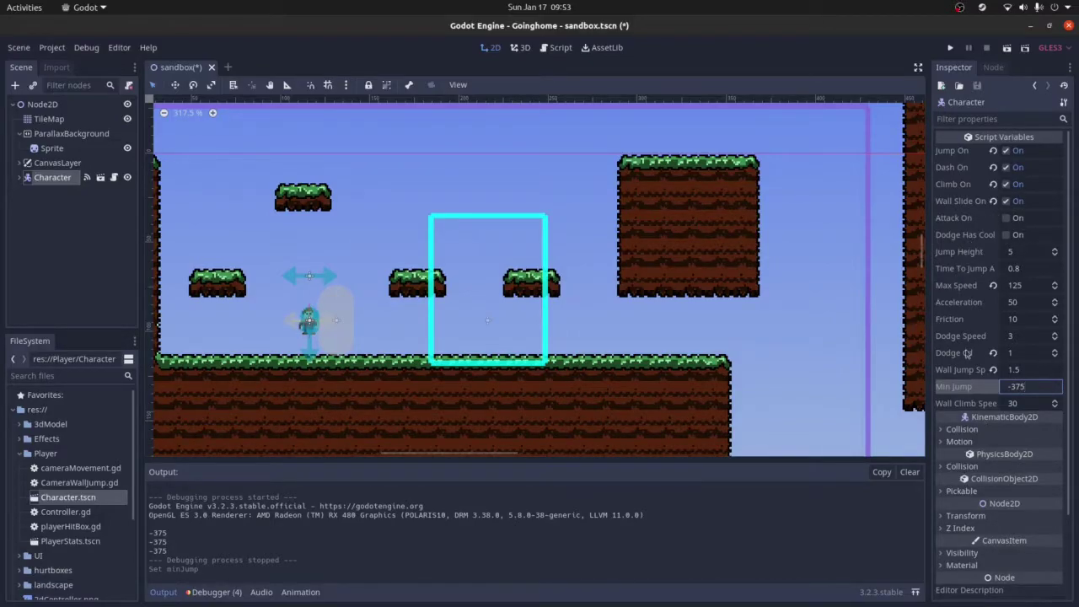
key("Tab")
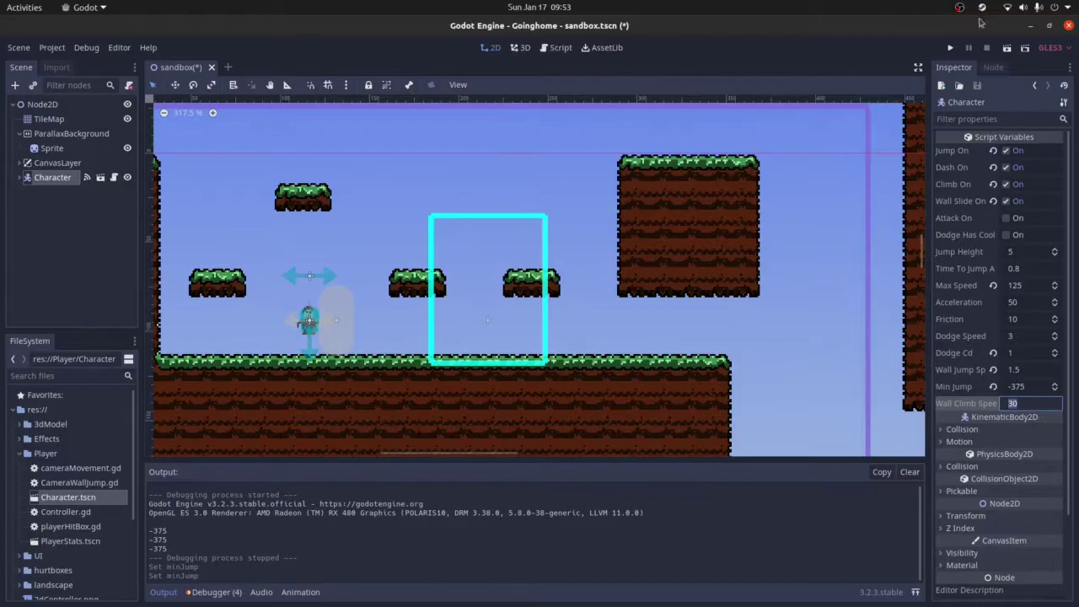
Run the project, test the character's short jumps around the floating platforms, and close the game window
left_click(951, 49)
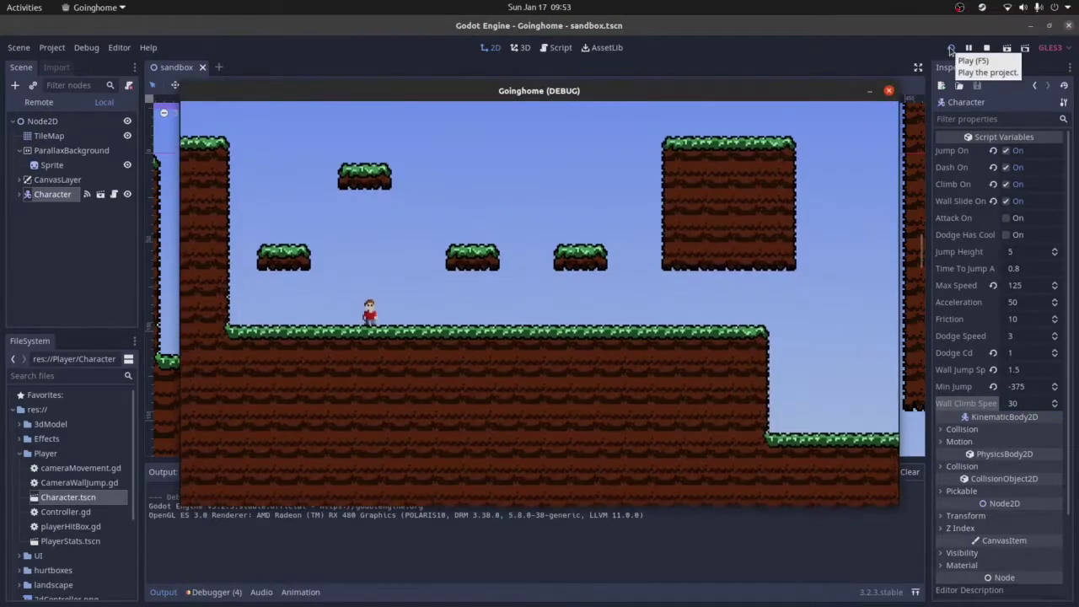
key("Left")
key("space")
key("Right")
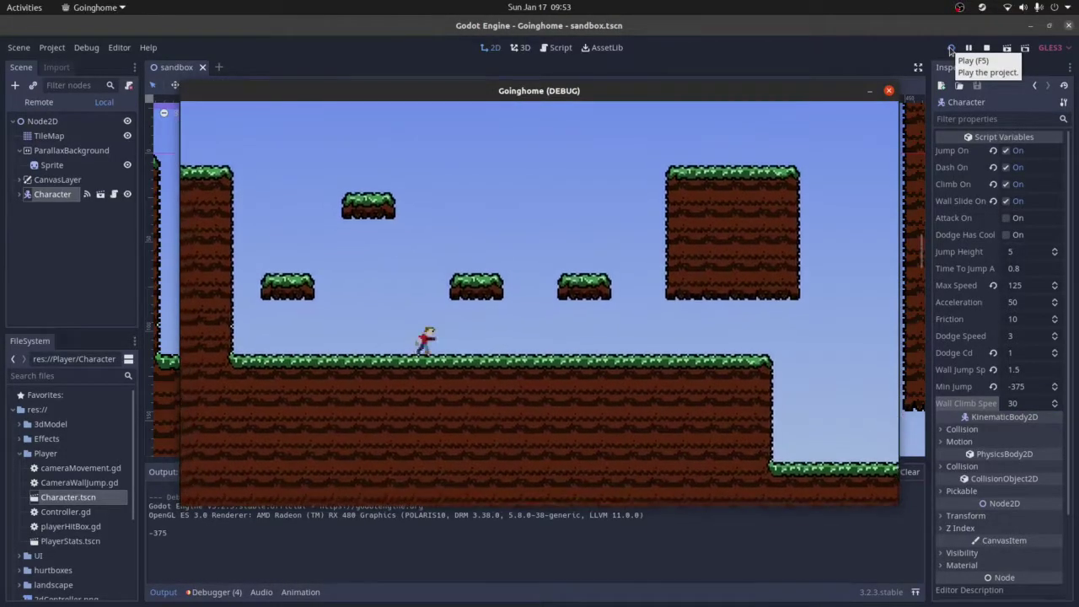
key("space")
key("Left")
key("space")
key("space")
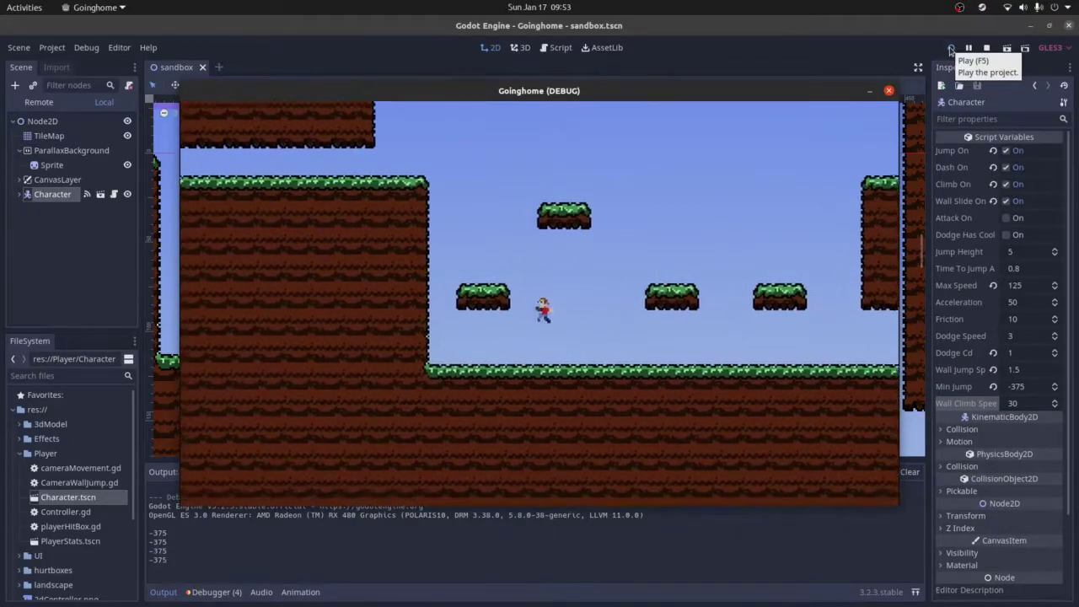
key("Right")
key("space")
key("space")
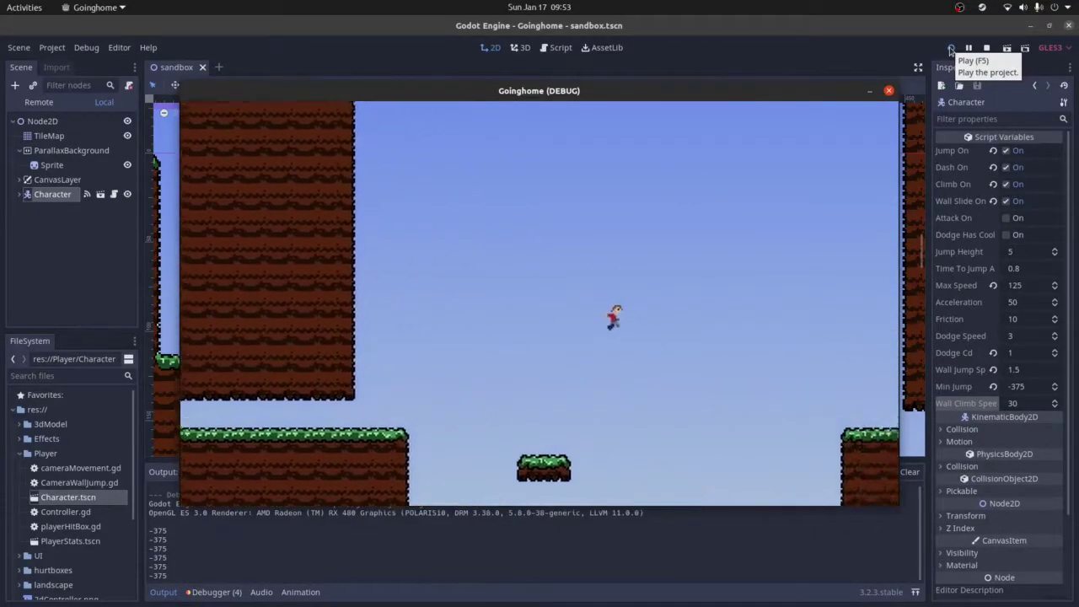
left_click(888, 90)
Set the character's Min Jump to -100
left_click(1015, 388)
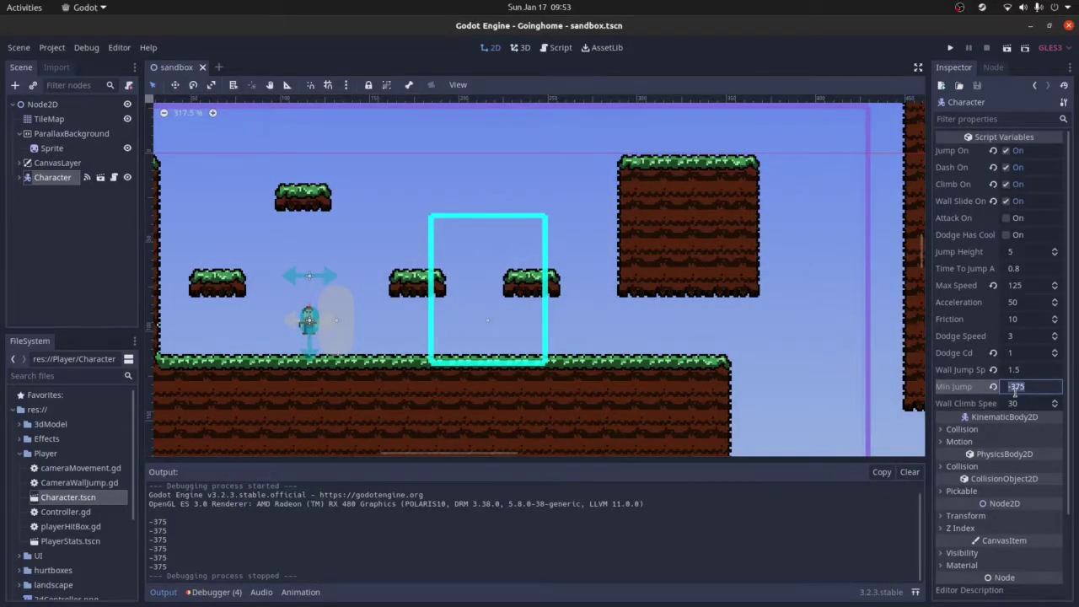
key("BackSpace")
key("Tab")
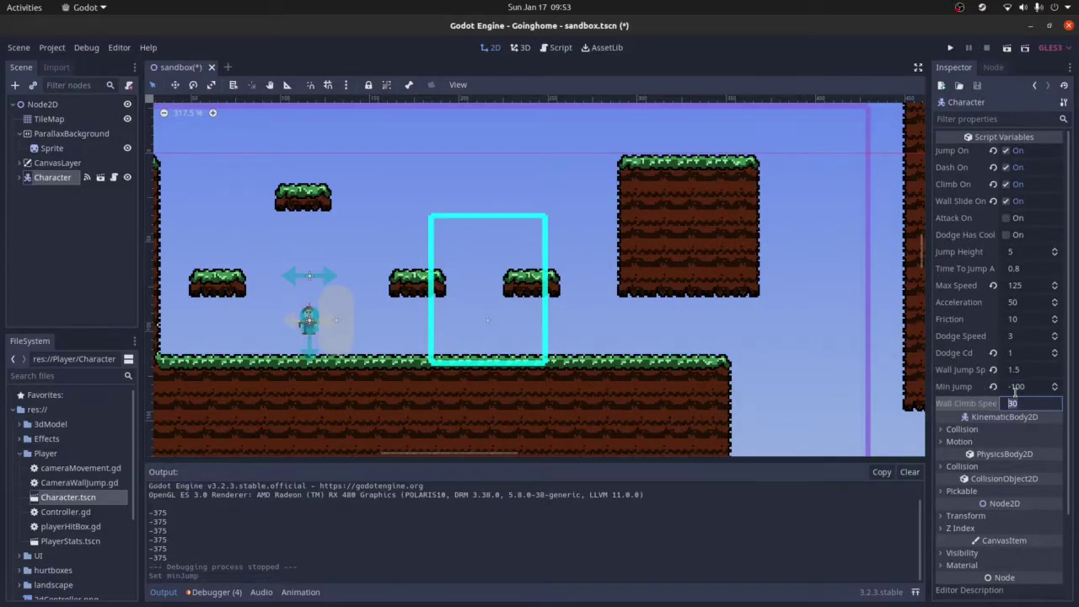
Run the project, test the character's short jumps from the ground, and close the game window
left_click(950, 49)
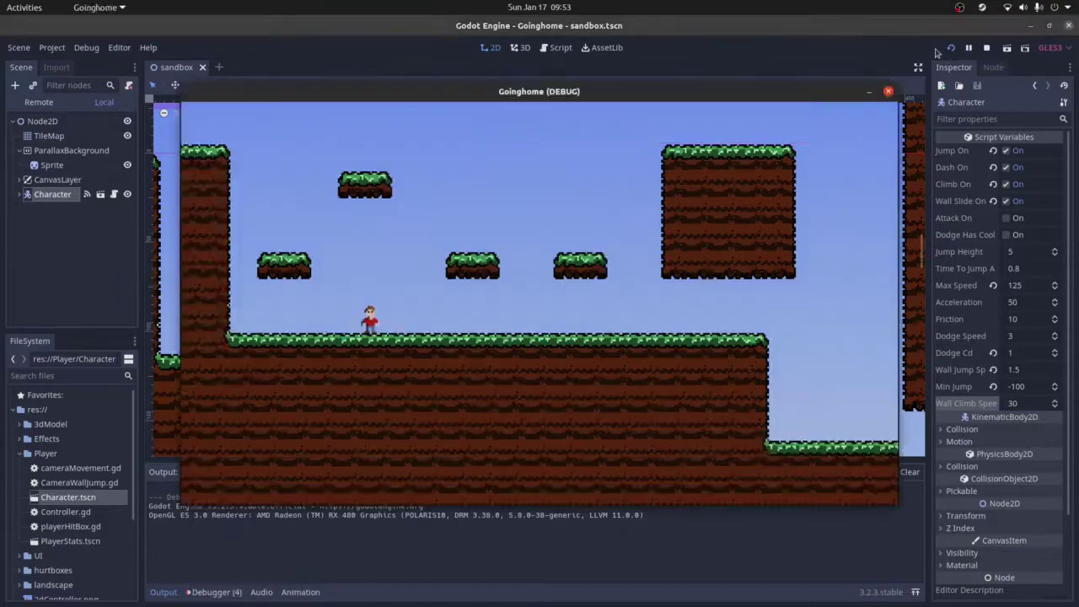
key("space")
key("space")
key("space")
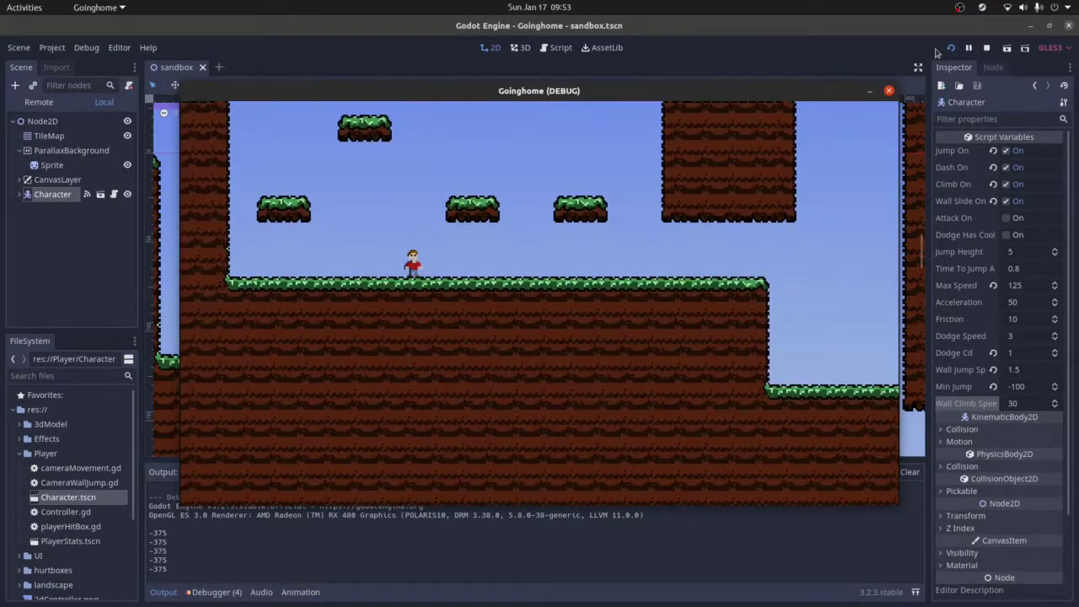
left_click(888, 90)
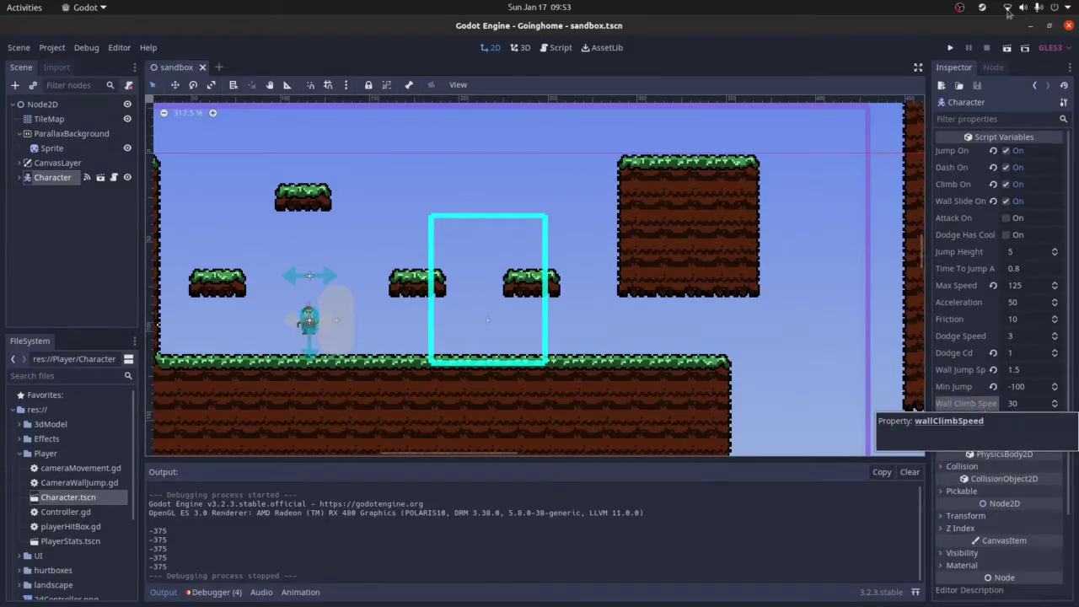
Run the project, jump across to the hanging wall, test climbing its side, and close the game window
left_click(950, 48)
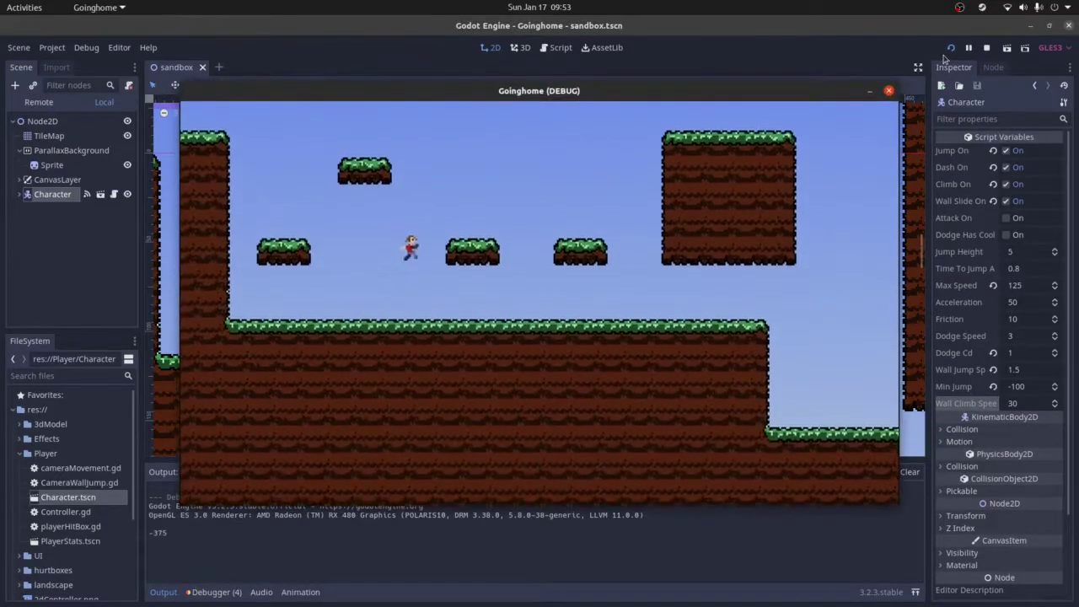
key("Right")
key("space")
key("space")
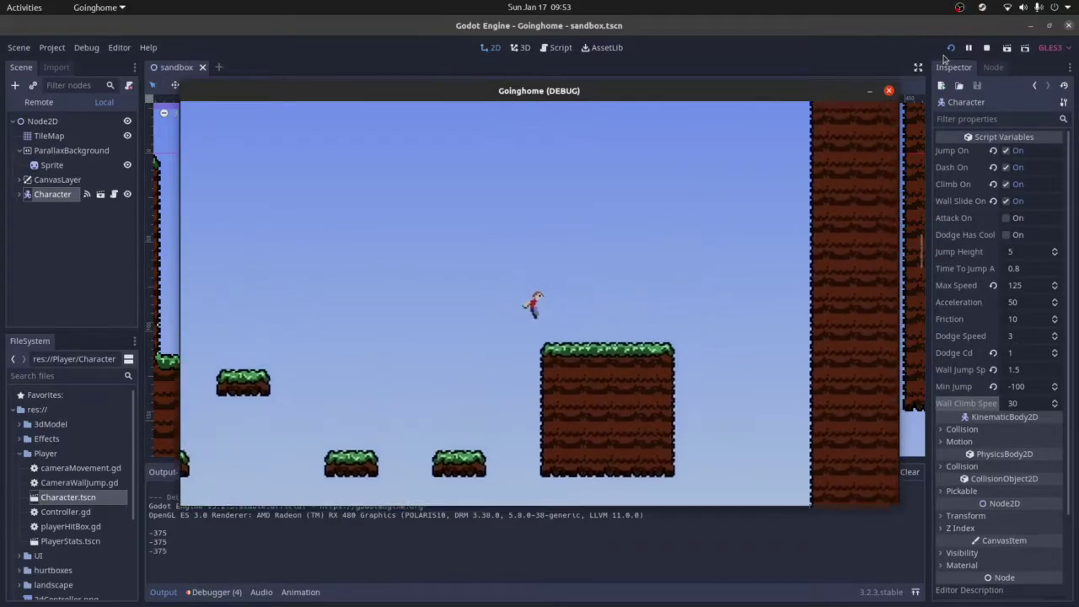
key("Right")
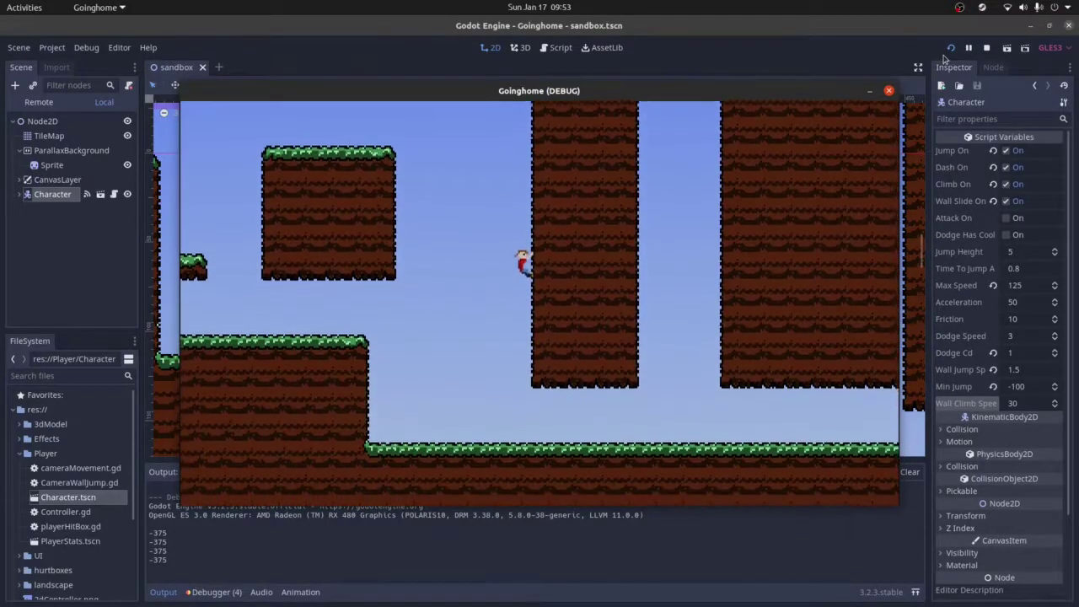
key("Up")
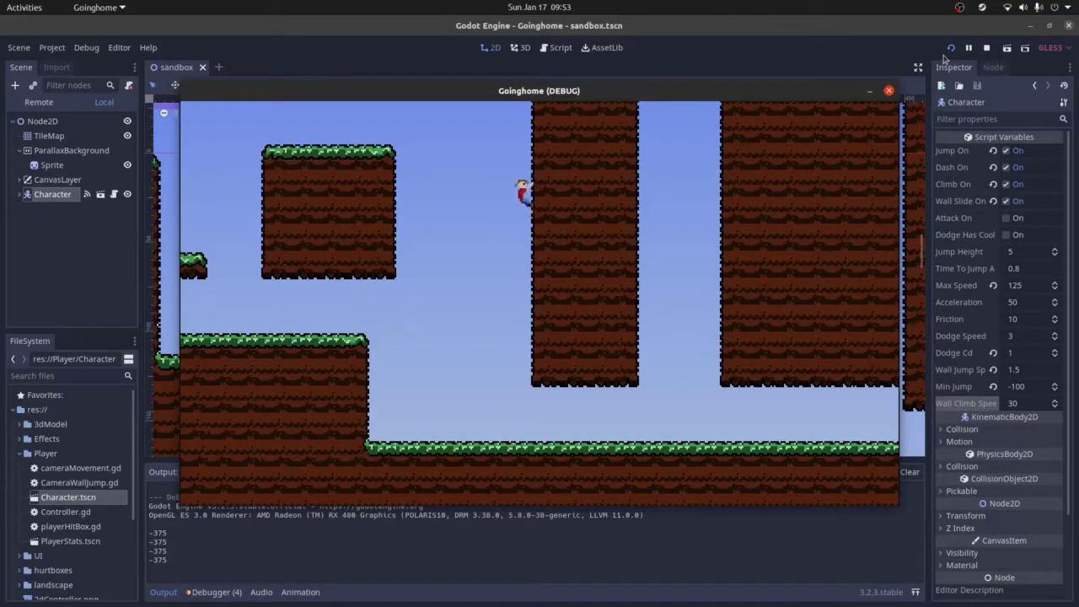
key("Up")
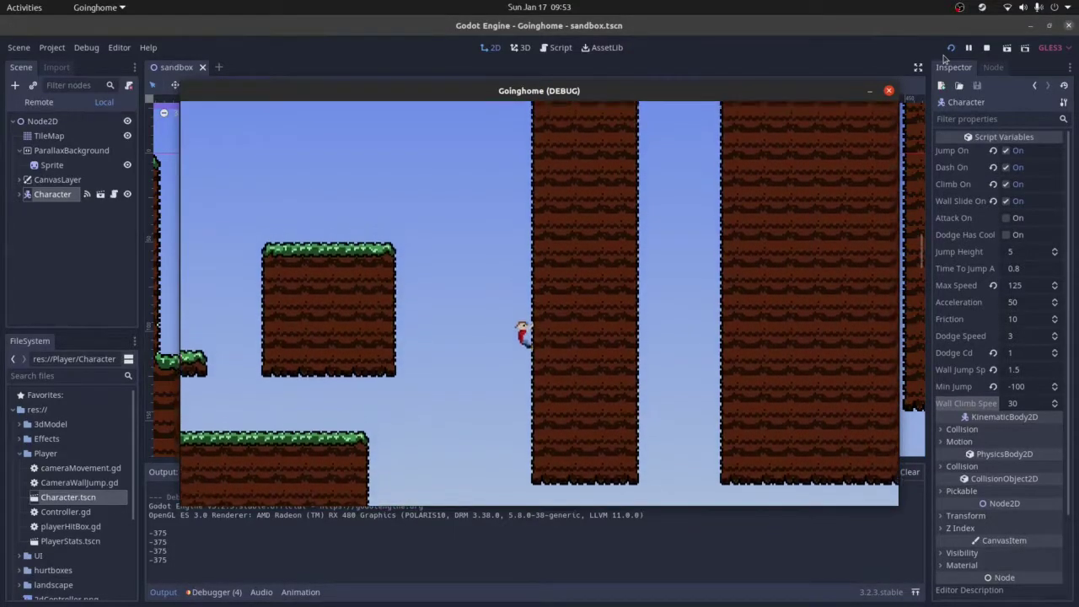
key("Up")
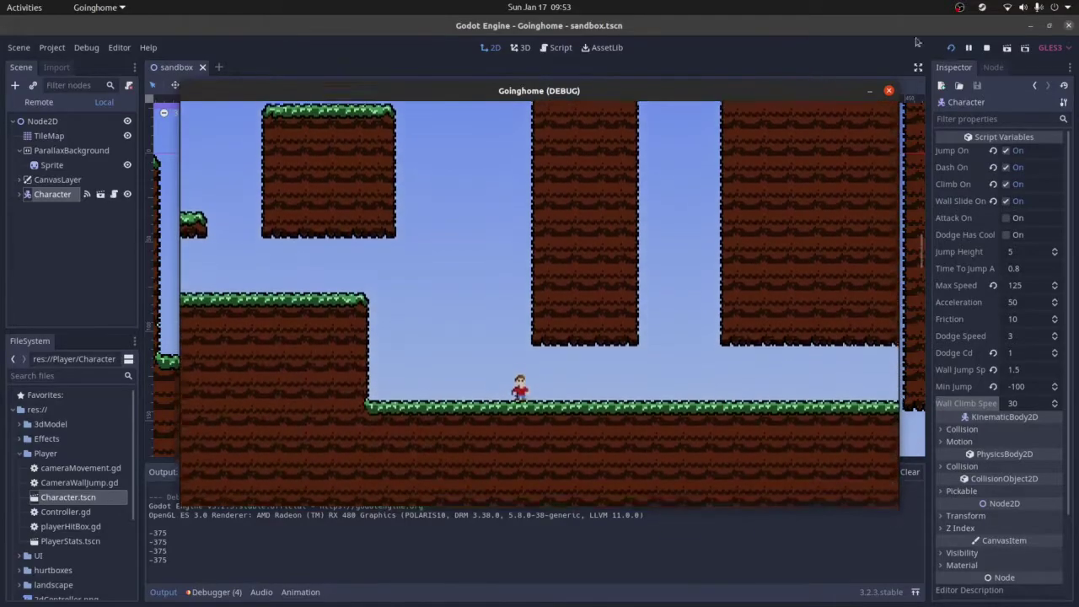
left_click(889, 91)
Set the character's Wall Climb Speed to 125 and run the project, jumping across to the hanging wall
left_click(1021, 405)
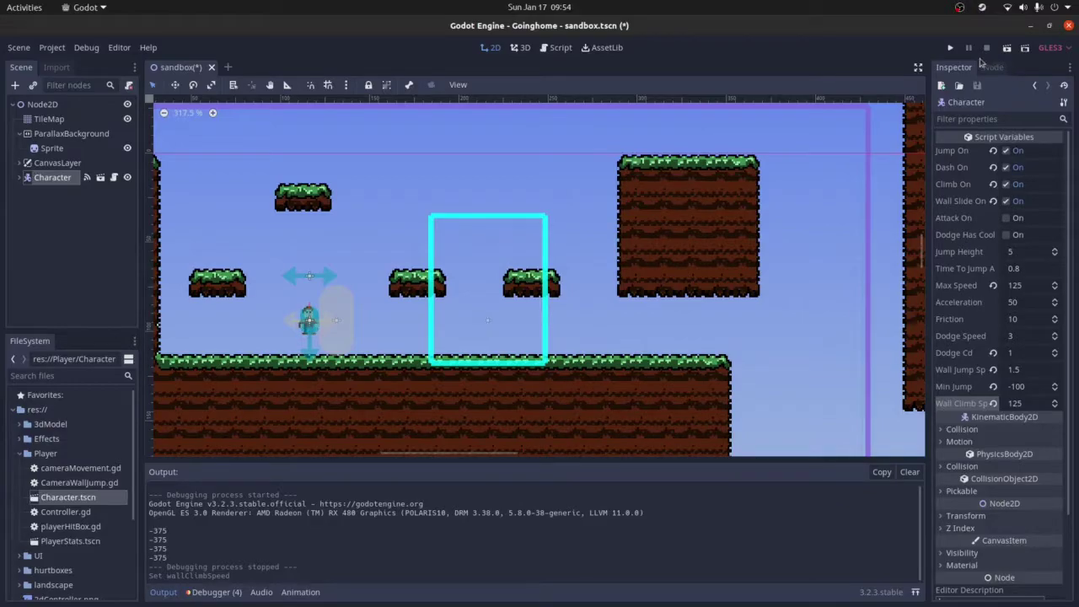
left_click(951, 49)
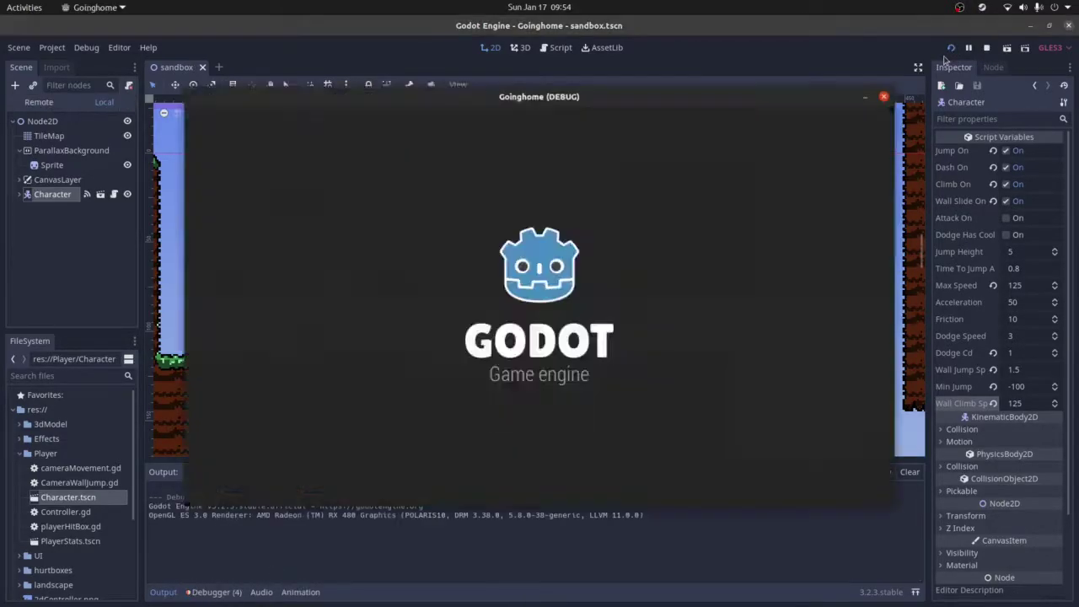
key("Right")
key("space")
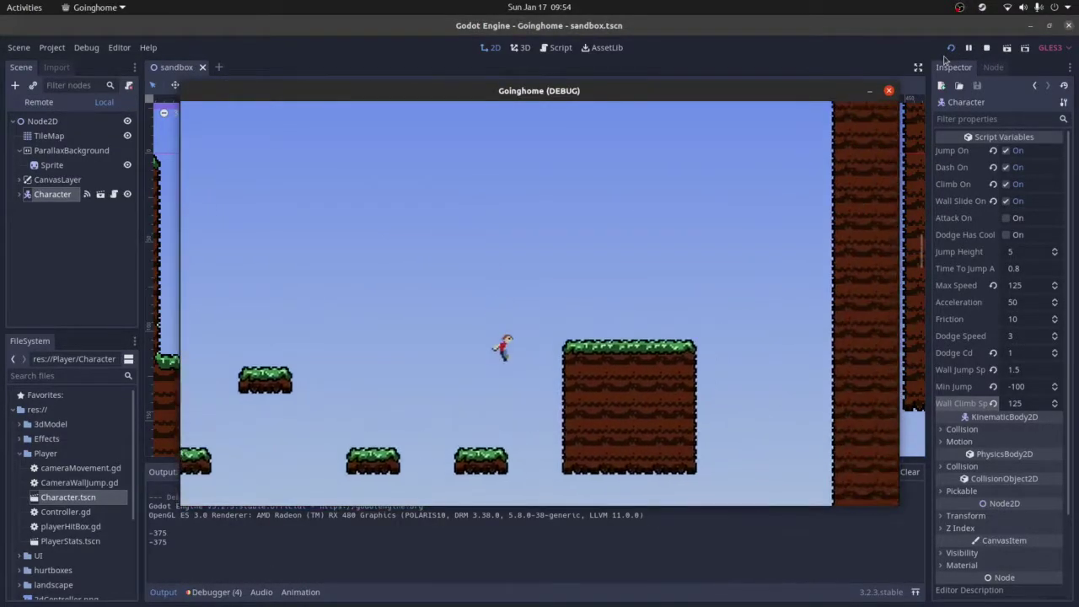
key("Right")
key("space")
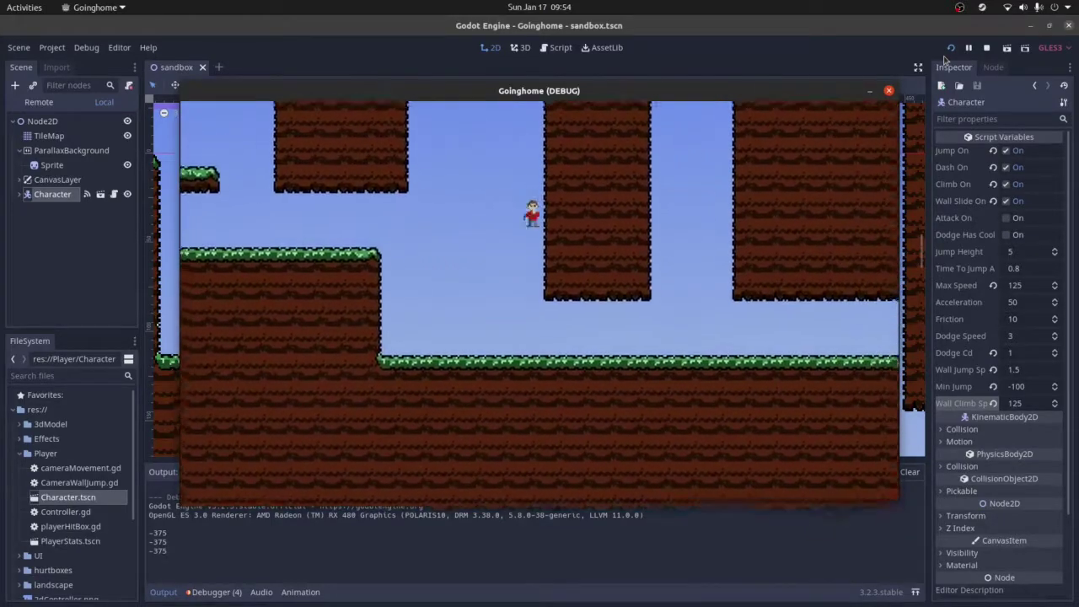
Test climbing the hanging wall, jump over its top into the gap beyond, and stop the running game
key("Up")
key("Up")
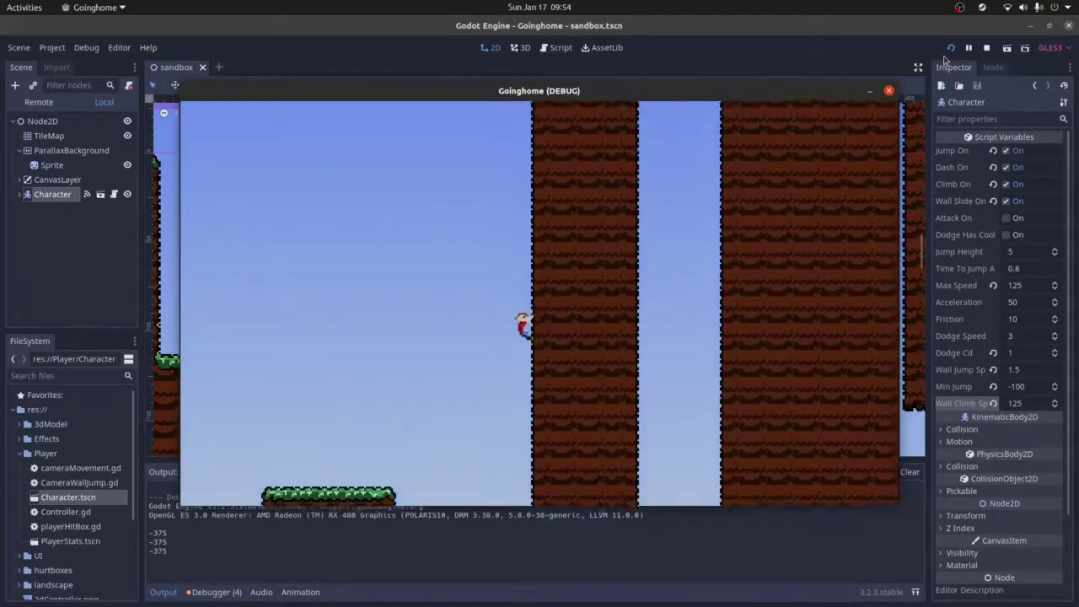
key("Up")
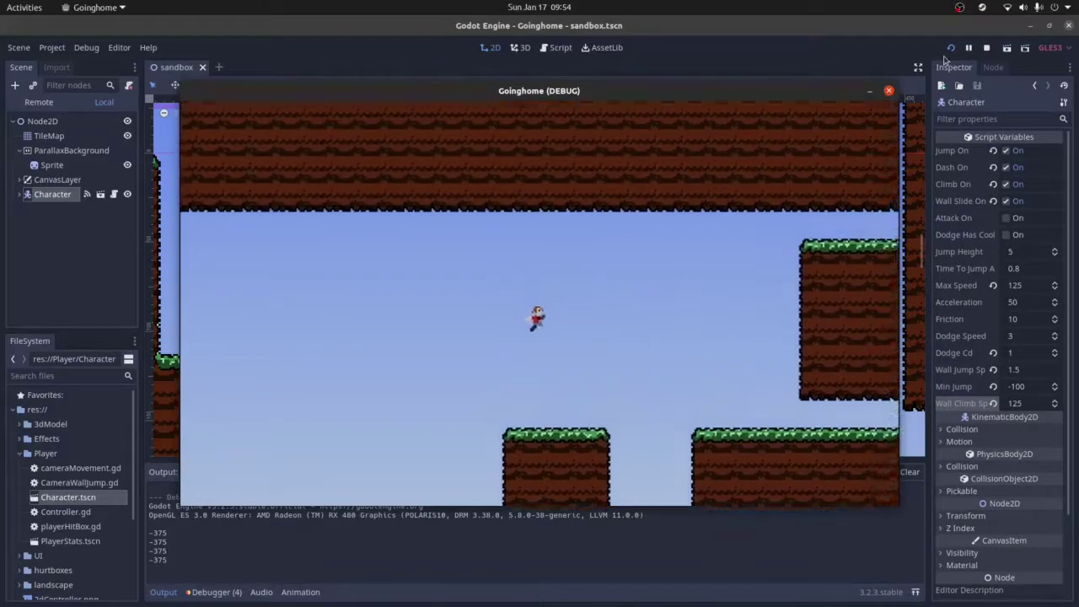
key("Right")
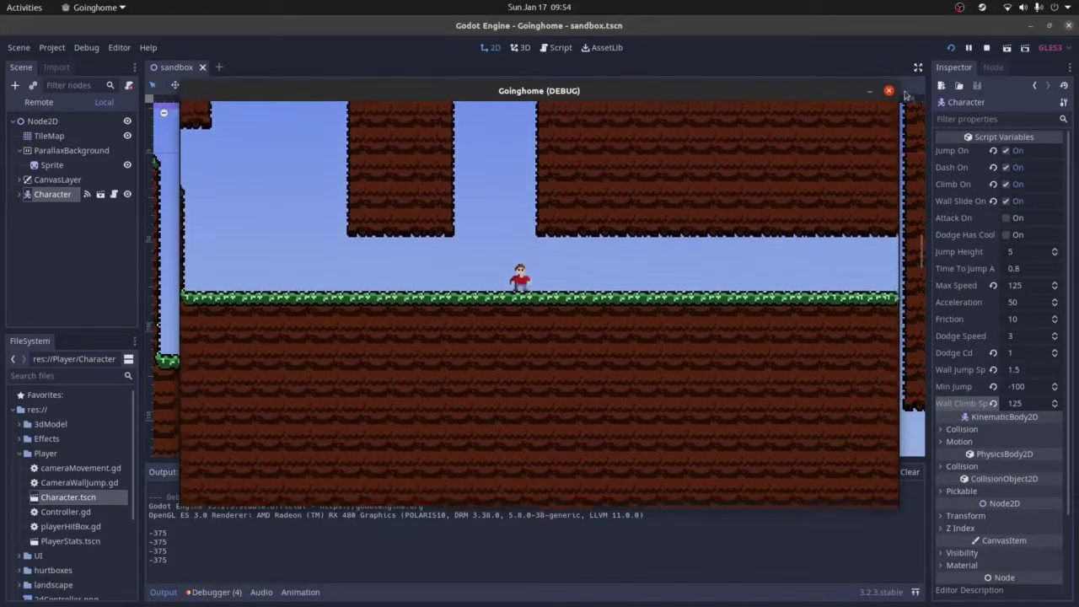
left_click(988, 50)
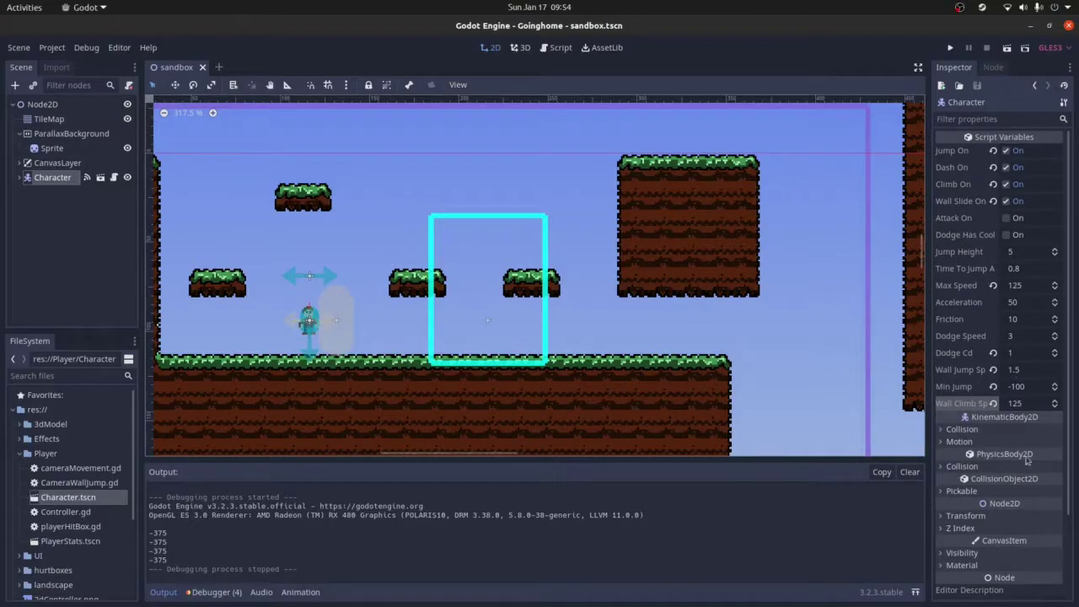
Reset the character's Wall Climb Speed to its default of 30
left_click(993, 403)
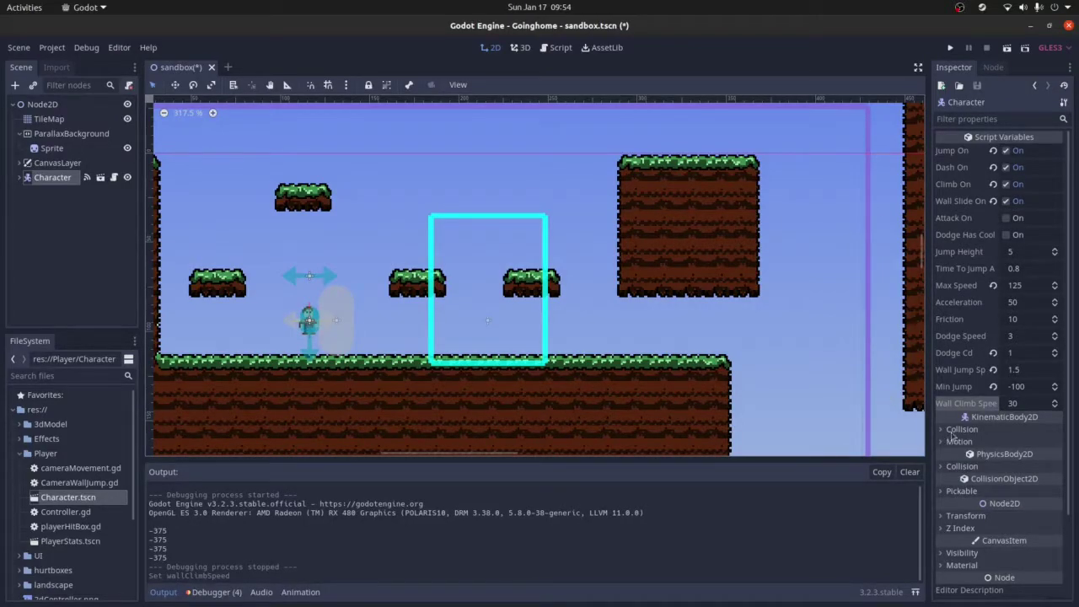
left_click(952, 432)
left_click(952, 432)
Examine the Character's Controller.gd code from jumpState back through the wall-climb and animation logic, and return to the Character node in the 2D view
left_click(100, 177)
scroll(492, 339, "down", 2)
scroll(498, 310, "up", 3)
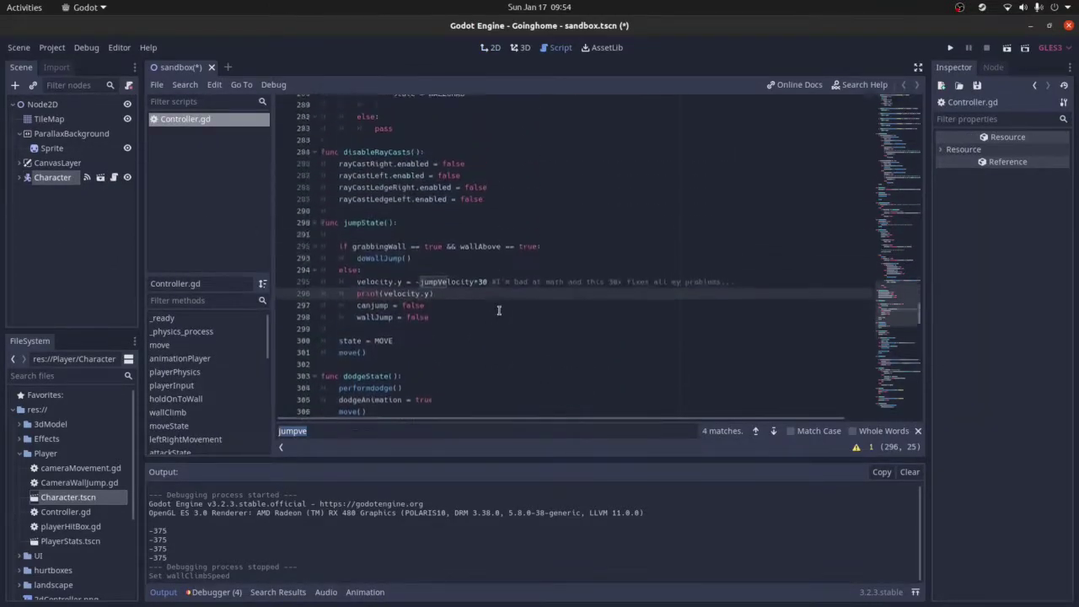
scroll(498, 310, "up", 10)
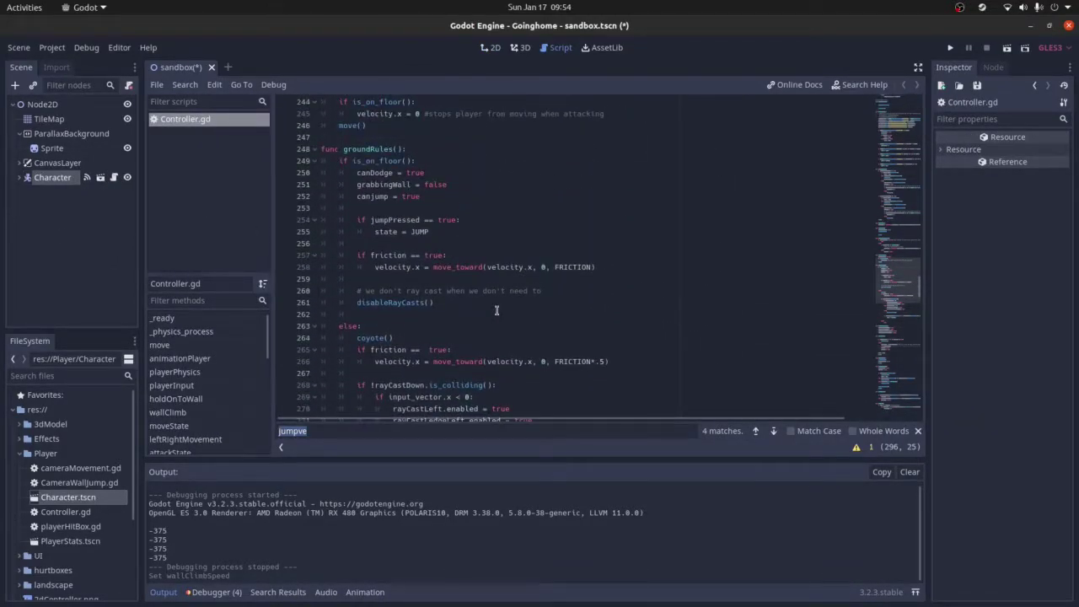
scroll(491, 307, "up", 8)
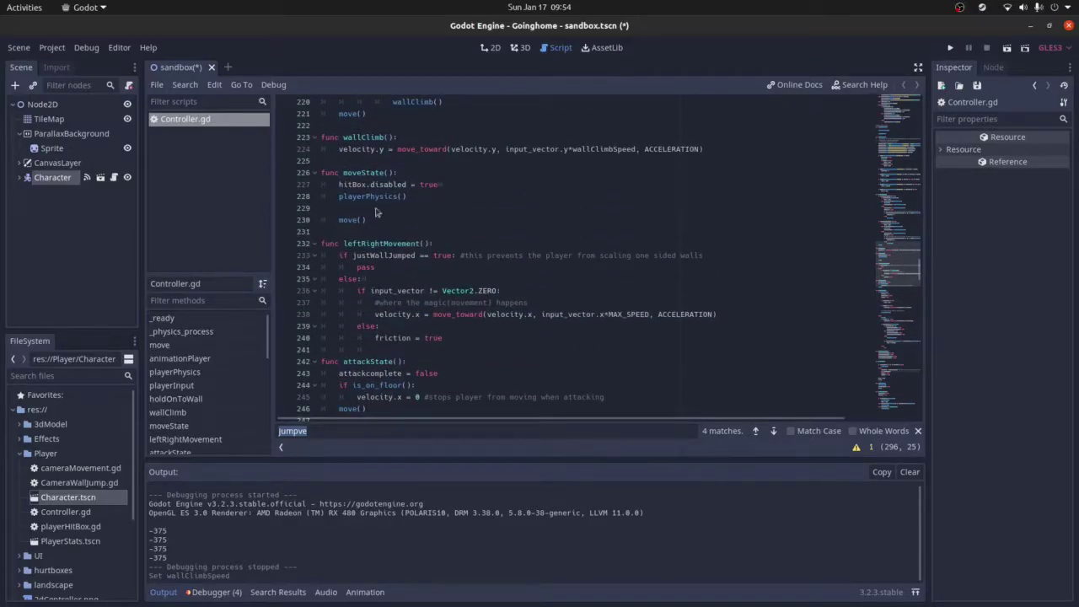
scroll(447, 197, "up", 10)
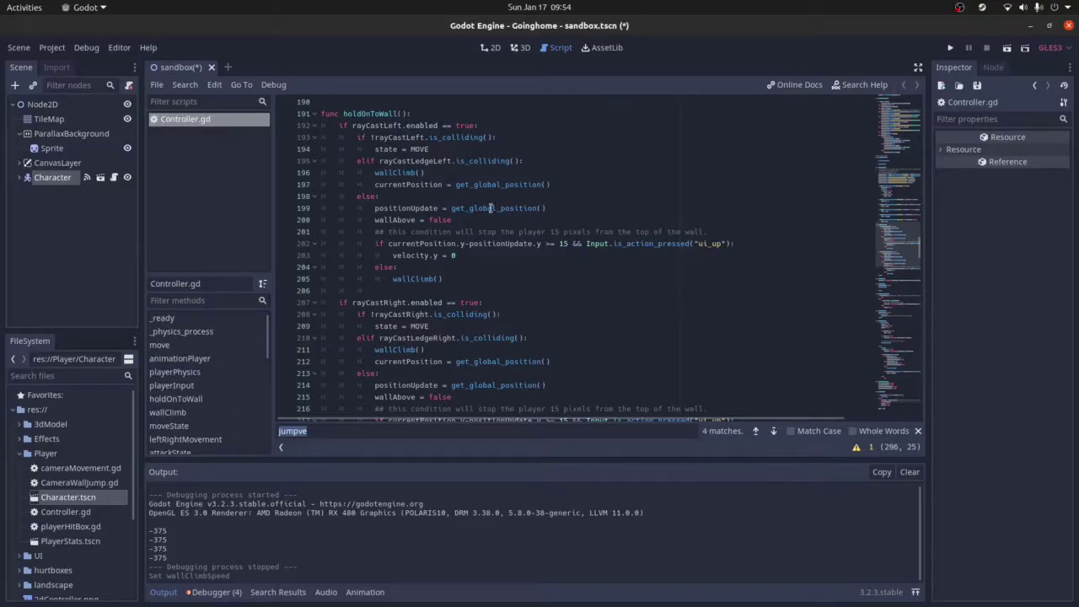
scroll(541, 207, "up", 17)
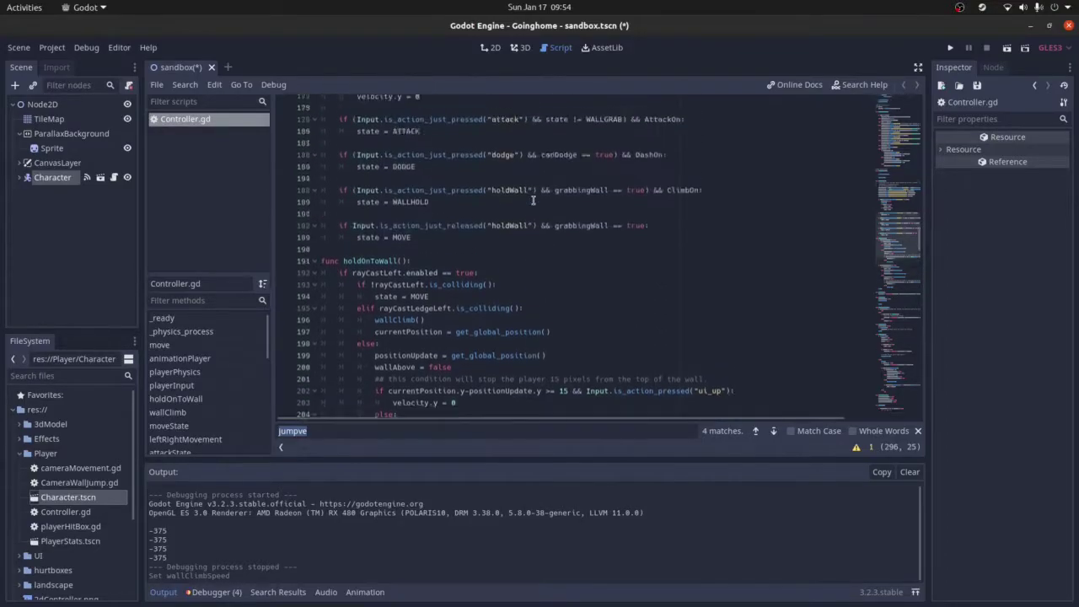
scroll(533, 200, "up", 13)
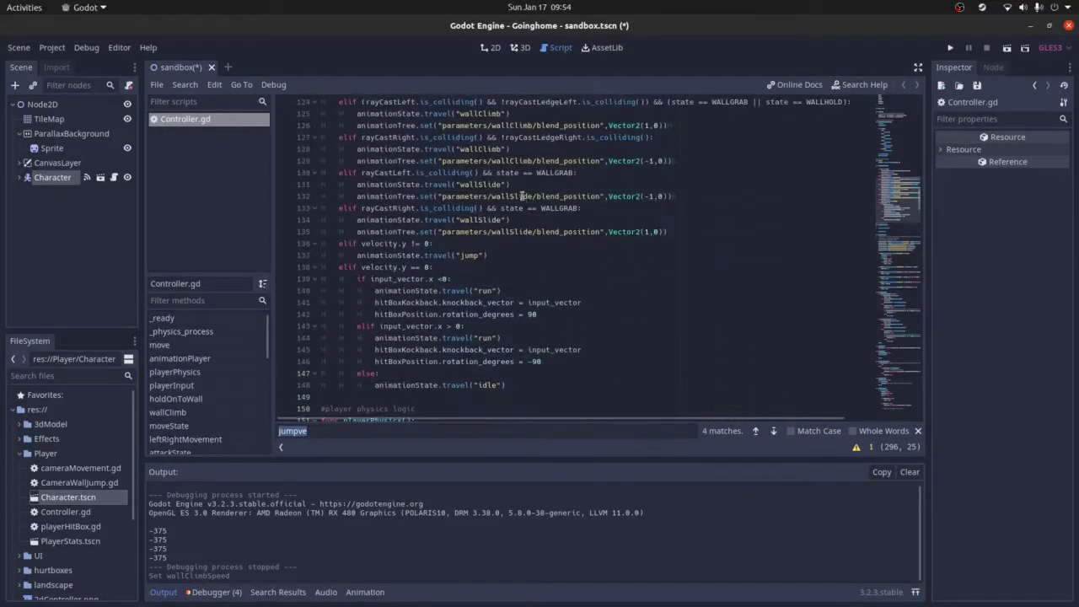
left_click(54, 179)
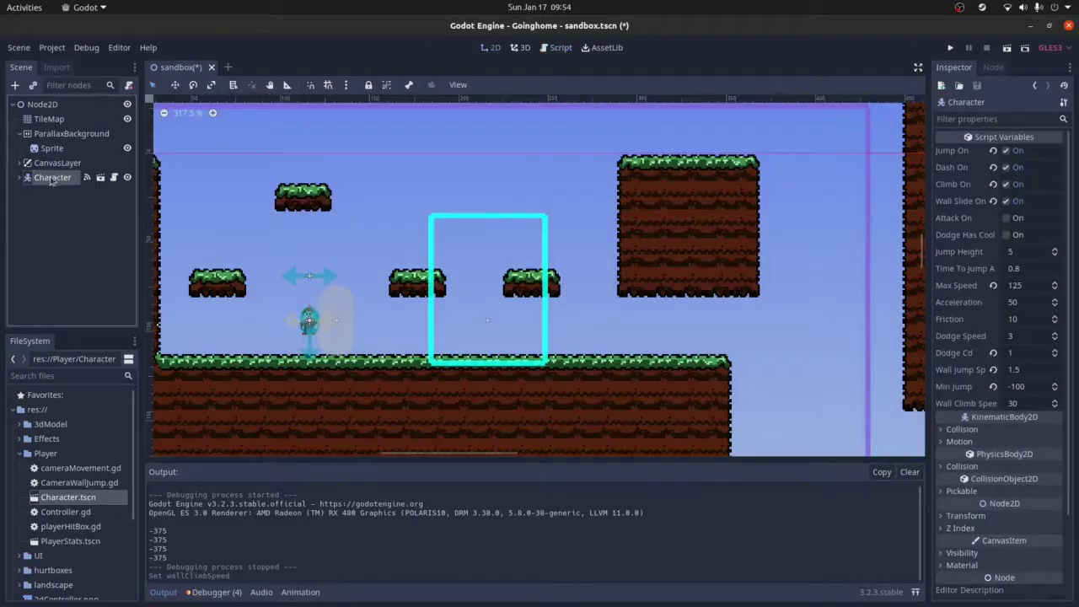